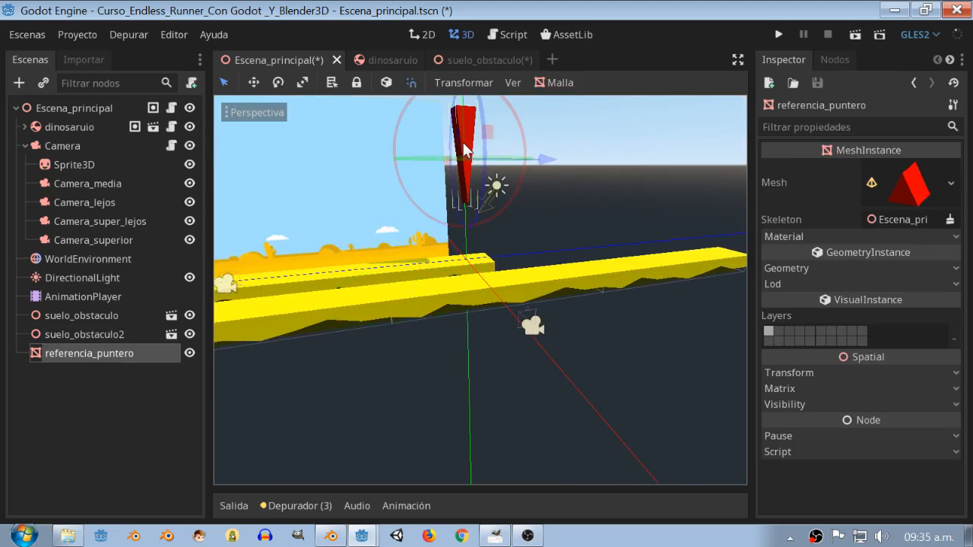
Move the red referencia_puntero mesh along the Z axis to -7, and toggle its visibility off and on again
click(799, 371)
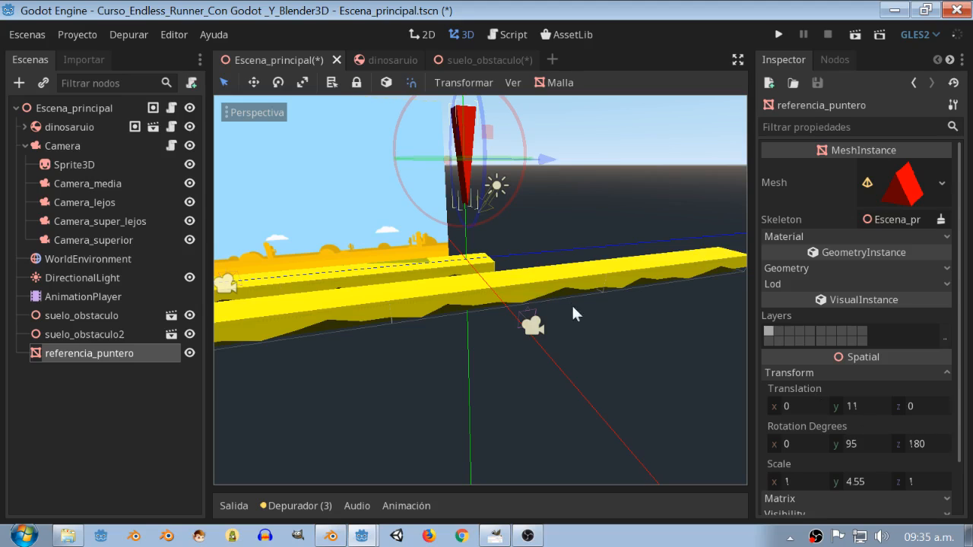
middle_drag(572, 308, 548, 186)
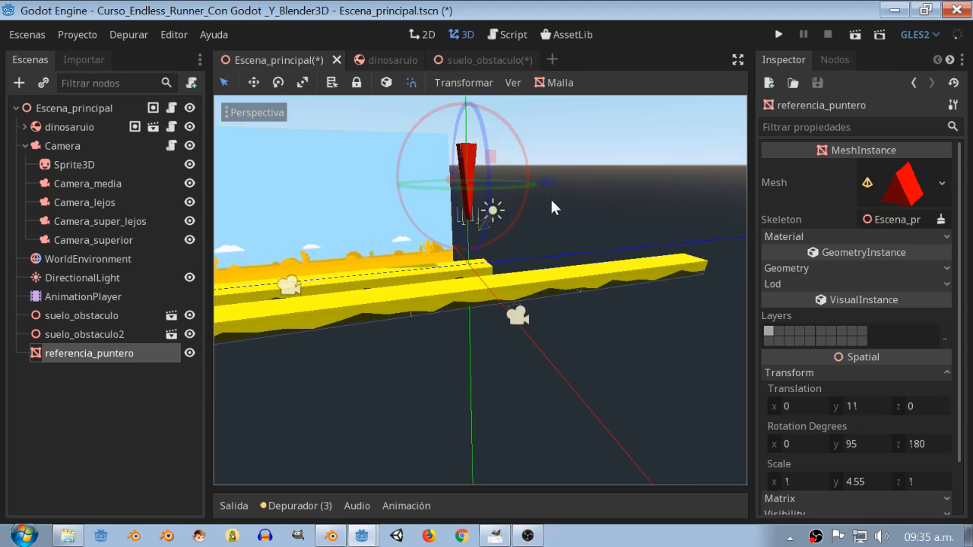
drag(548, 182, 502, 186)
scroll(514, 281, down, 3)
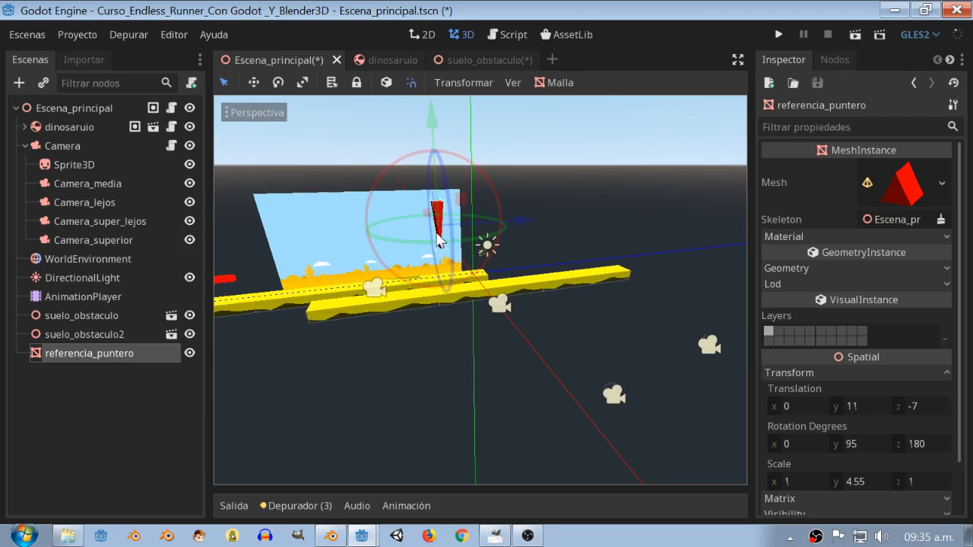
scroll(422, 196, up, 3)
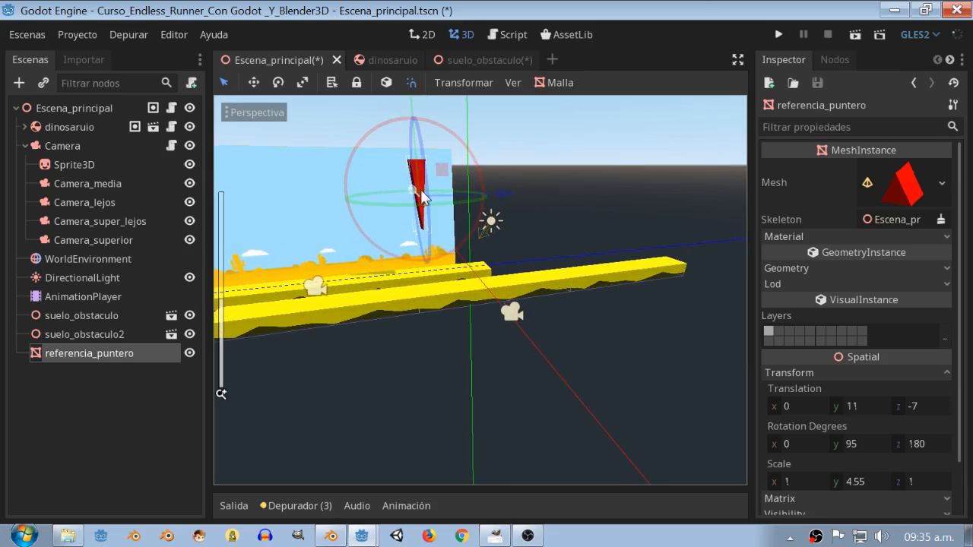
click(190, 353)
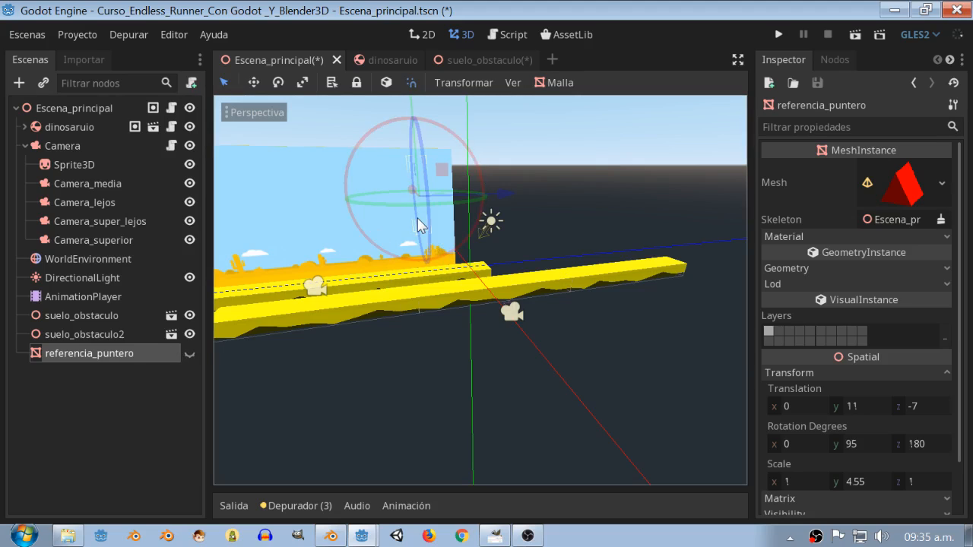
click(190, 353)
Slide the suelo_obstaculo2 block backward along the Z axis, and check the floor logic diagram in GIMP
scroll(553, 244, down, 3)
middle_drag(528, 255, 496, 282)
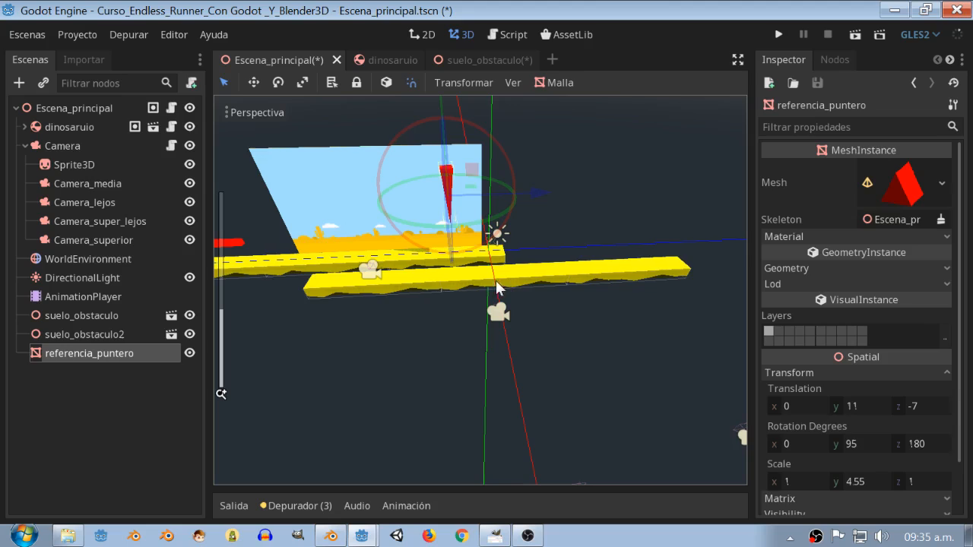
click(489, 282)
drag(535, 269, 496, 283)
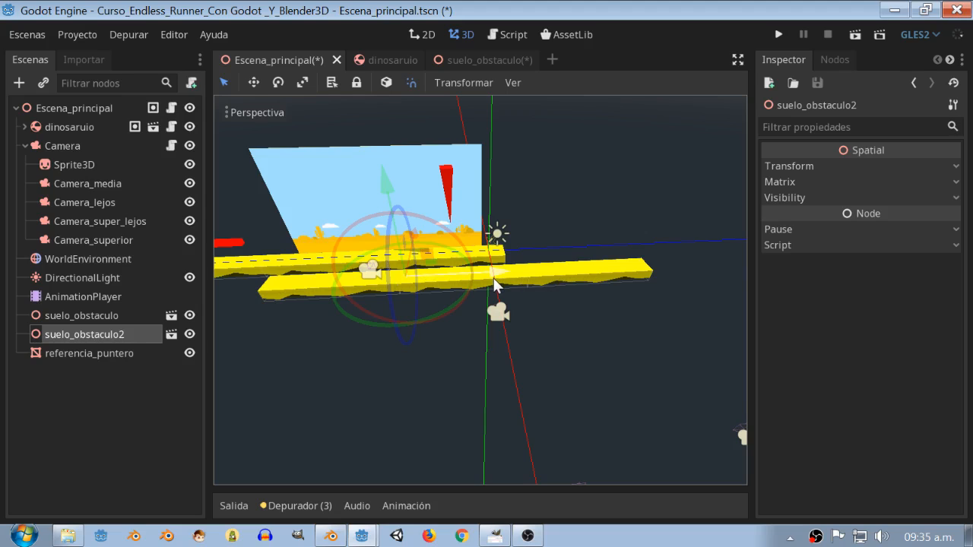
click(495, 536)
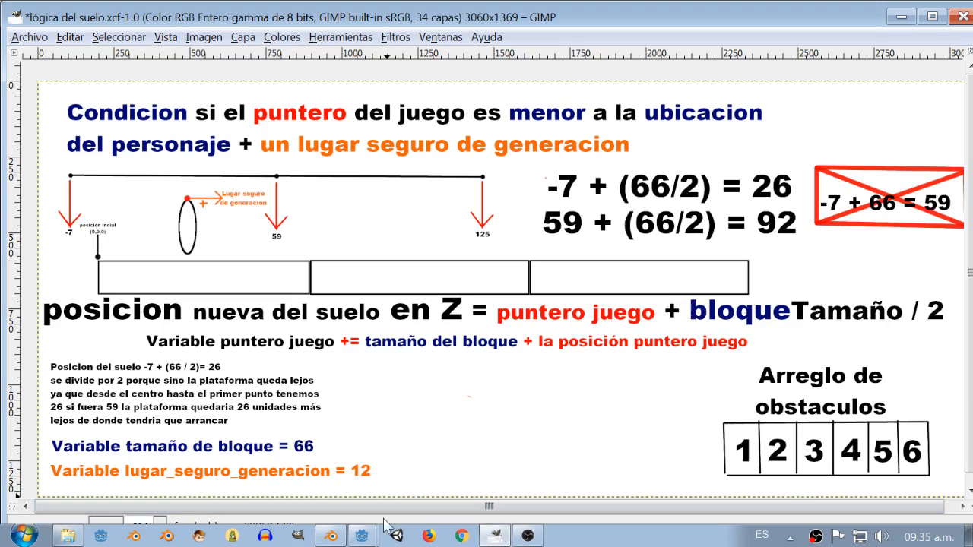
click(362, 536)
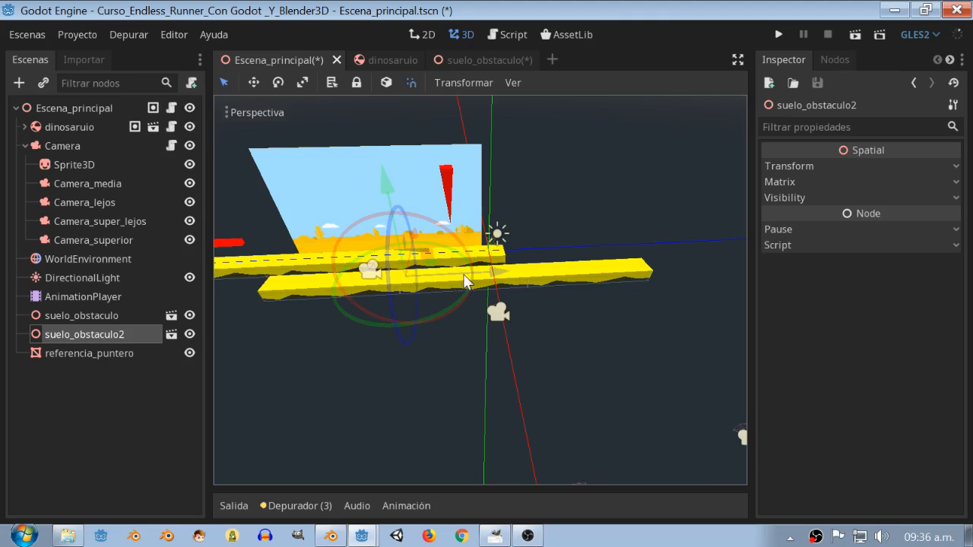
Shift suelo_obstaculo2 by 7 along the X axis into line with the first floor block, and move it back out
middle_drag(464, 275, 414, 276)
drag(451, 219, 465, 205)
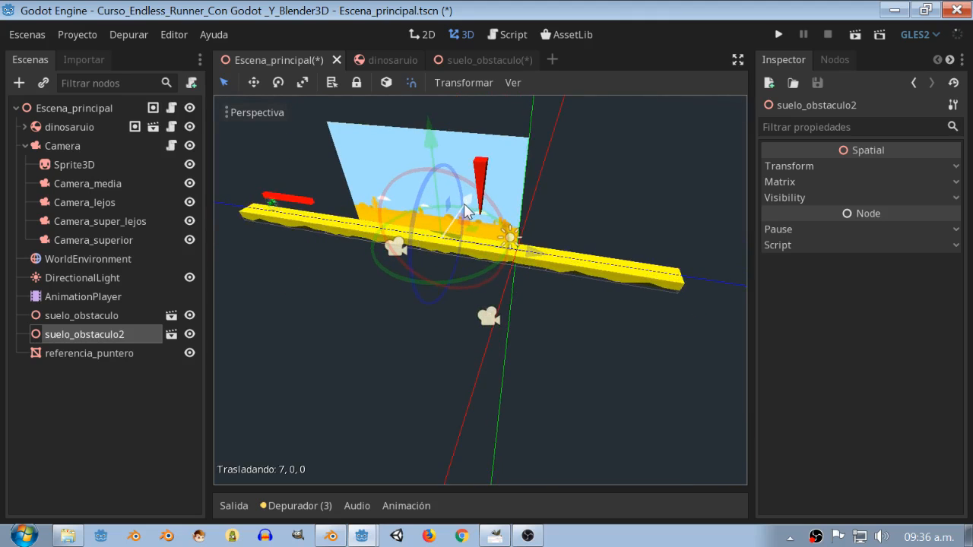
drag(465, 211, 449, 221)
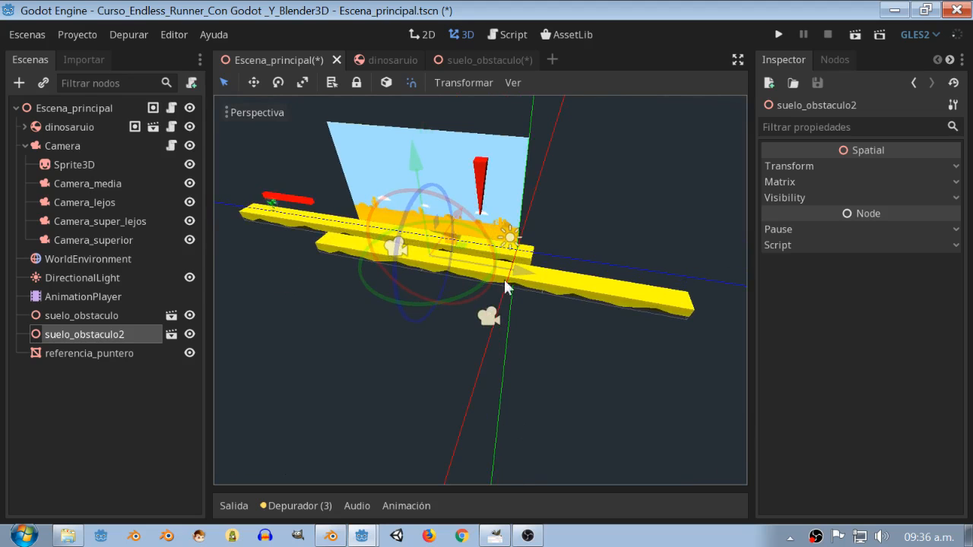
scroll(523, 283, up, 2)
middle_drag(523, 283, 559, 271)
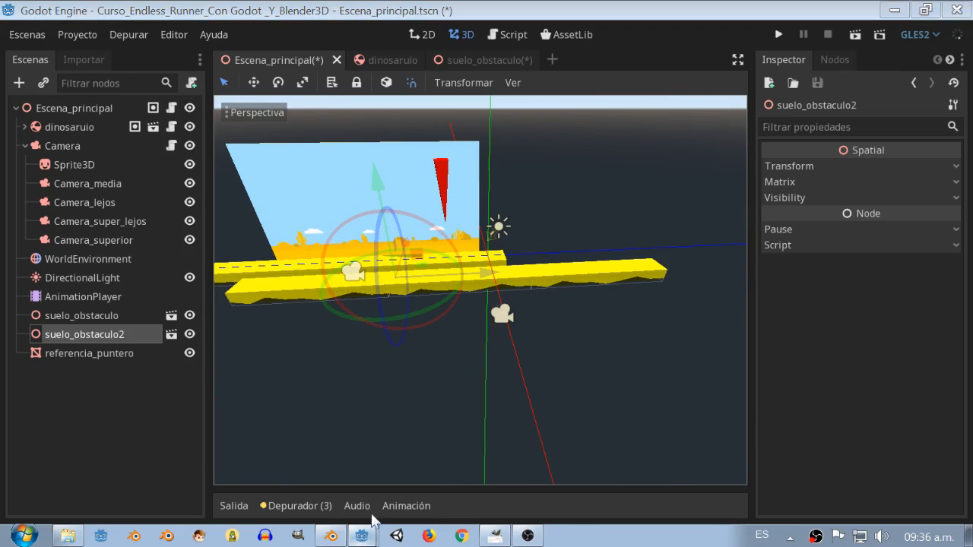
Switch to GIMP to review the new floor position formula and block diagram, and return to Godot
click(495, 536)
drag(487, 506, 544, 508)
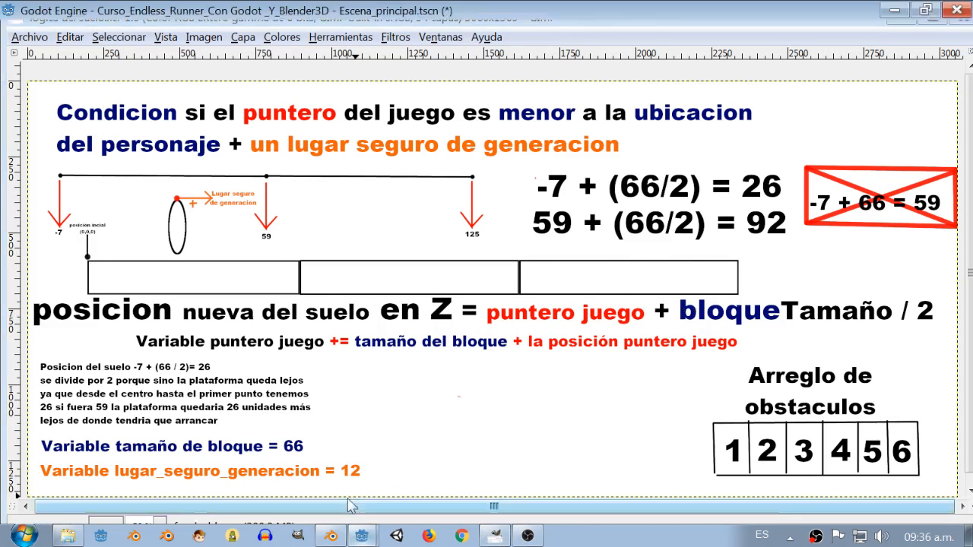
click(357, 536)
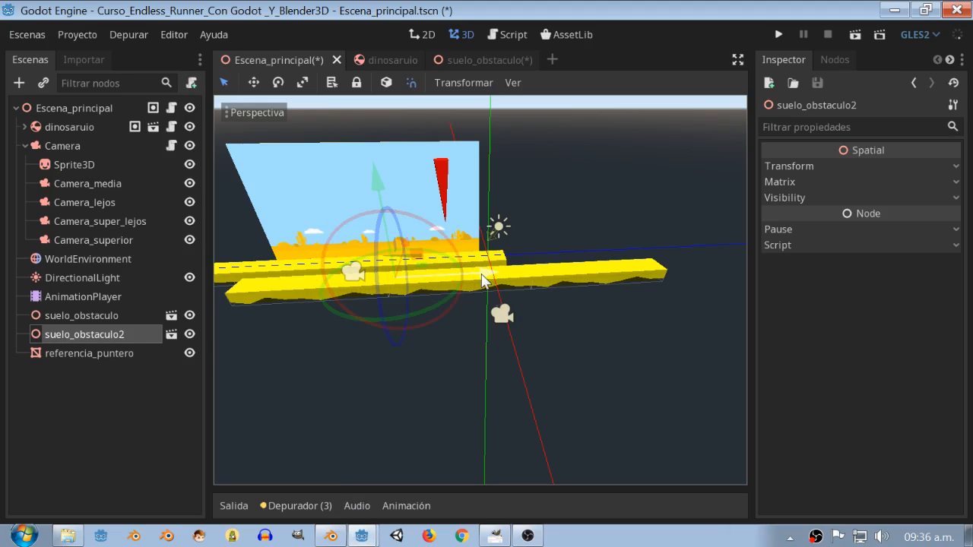
Slide suelo_obstaculo2 forward along the Z axis well beyond the first floor block, and bring it back toward it
drag(484, 281, 720, 272)
middle_drag(589, 287, 287, 258)
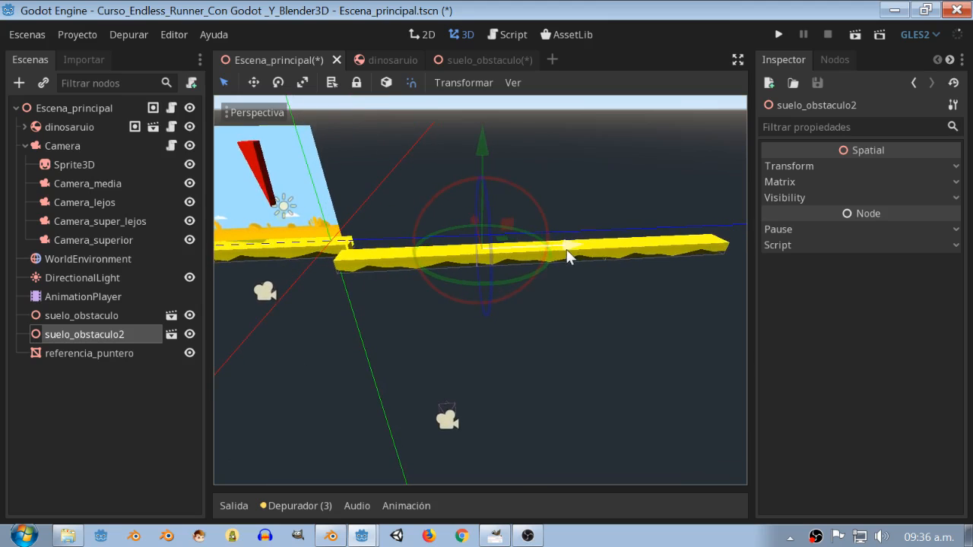
drag(566, 249, 777, 246)
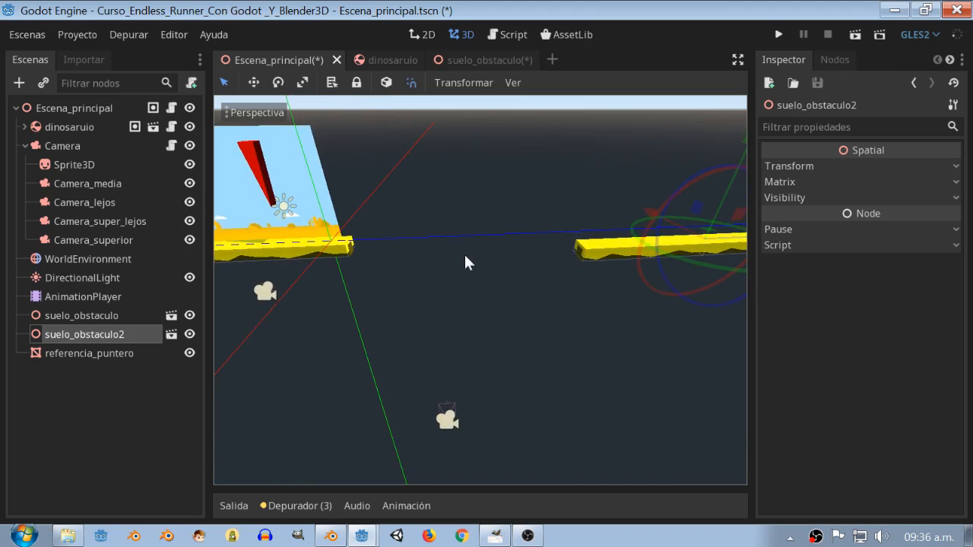
scroll(465, 262, down, 2)
drag(734, 253, 457, 263)
middle_drag(456, 262, 467, 295)
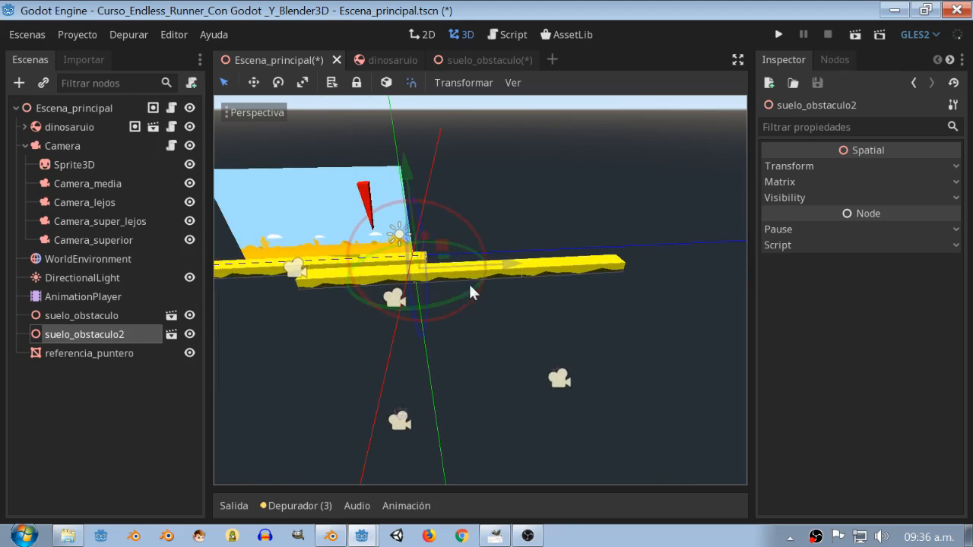
drag(508, 264, 445, 266)
Delete the suelo_obstaculo2 node from the main scene
click(36, 335)
key(Delete)
click(452, 284)
middle_drag(449, 287, 651, 316)
Activate Current on Camera_media and deactivate it on Camera_superior
click(114, 184)
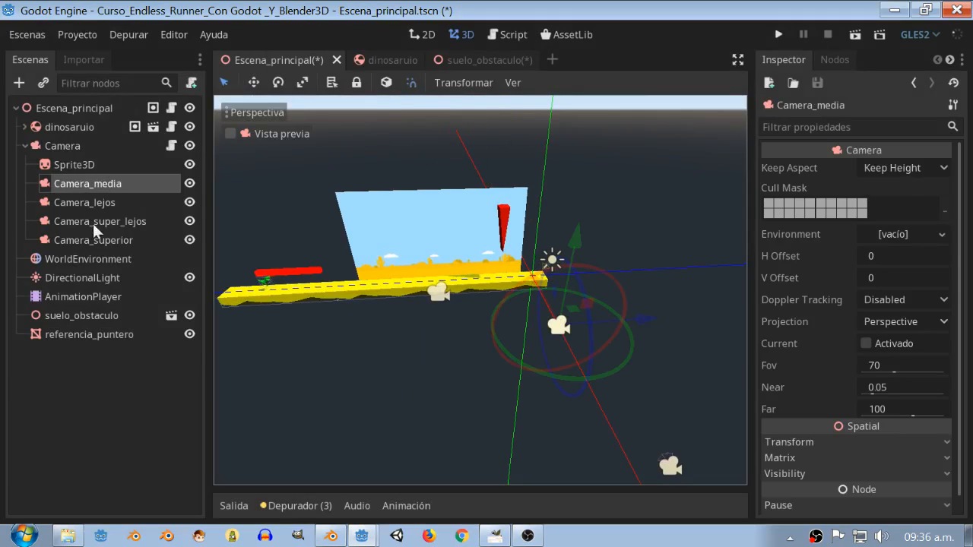
middle_drag(323, 293, 393, 291)
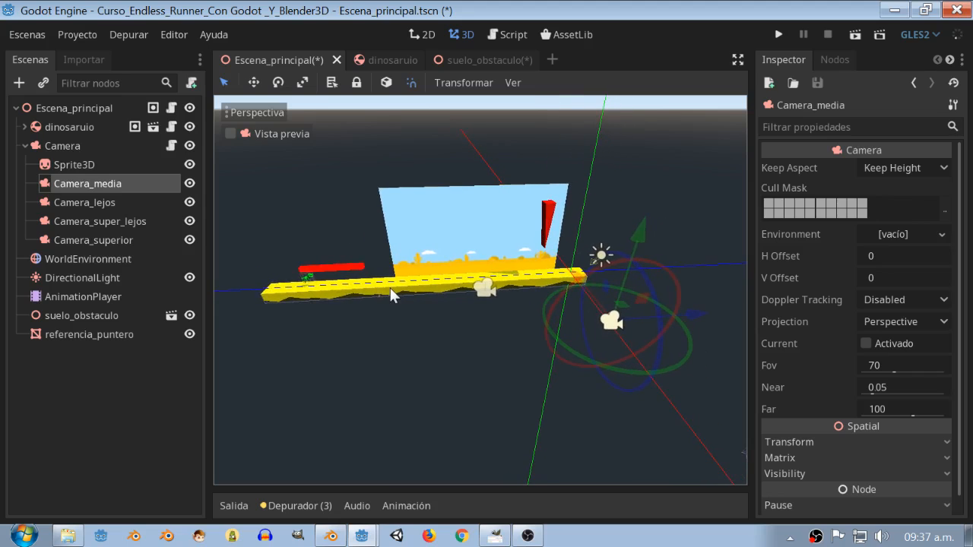
click(866, 343)
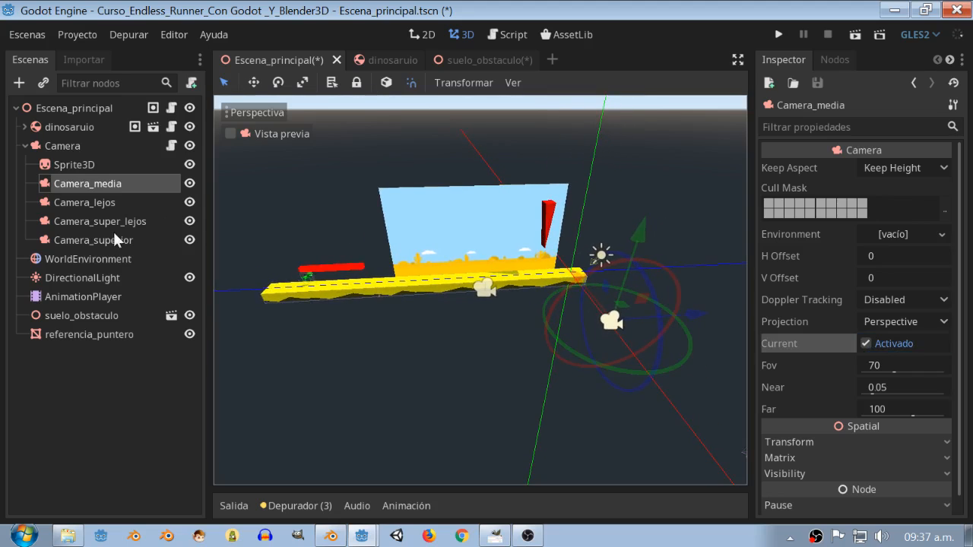
click(115, 237)
click(859, 343)
Examine the dinosaur's place on the floor block and the safe generation area beside the character in the GIMP diagram
scroll(599, 284, up, 6)
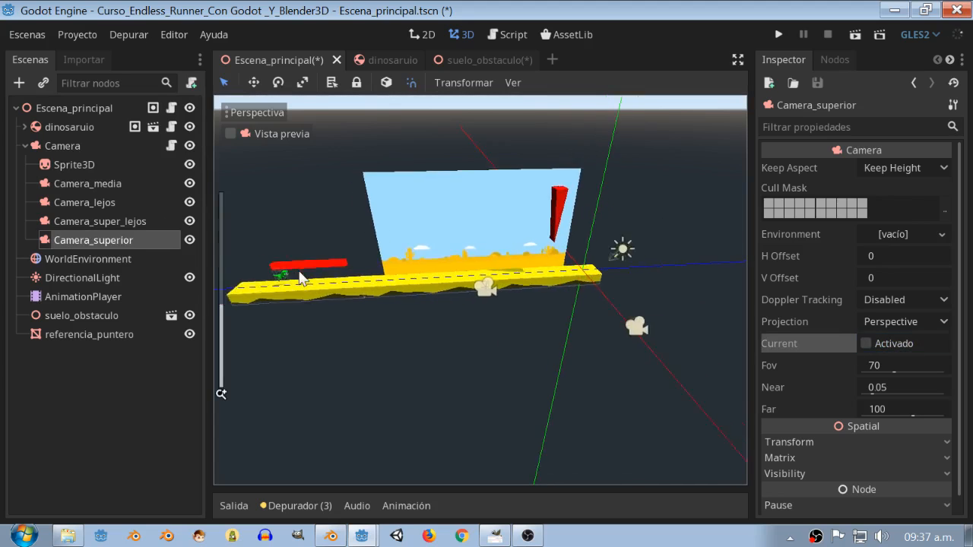
scroll(597, 289, up, 3)
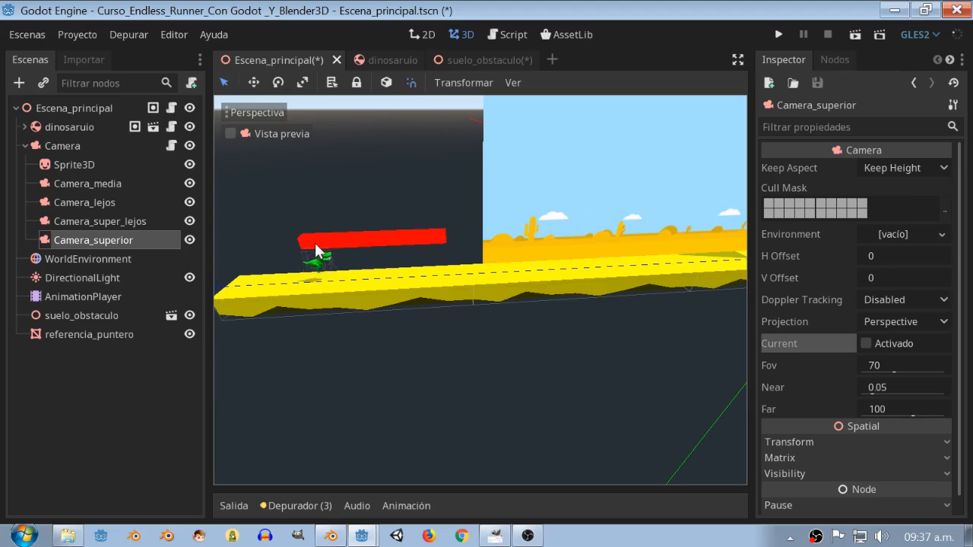
click(495, 535)
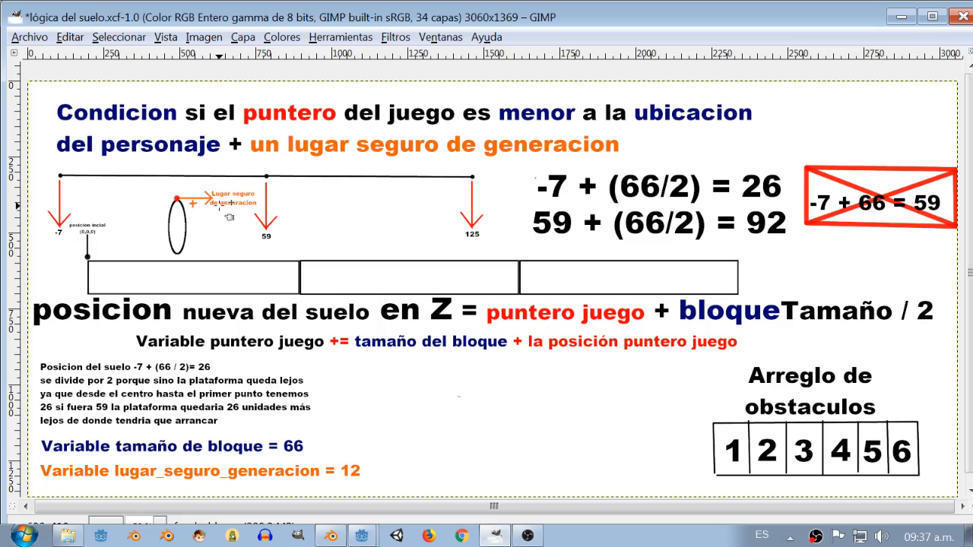
ctrl+scroll(195, 216, up, 3)
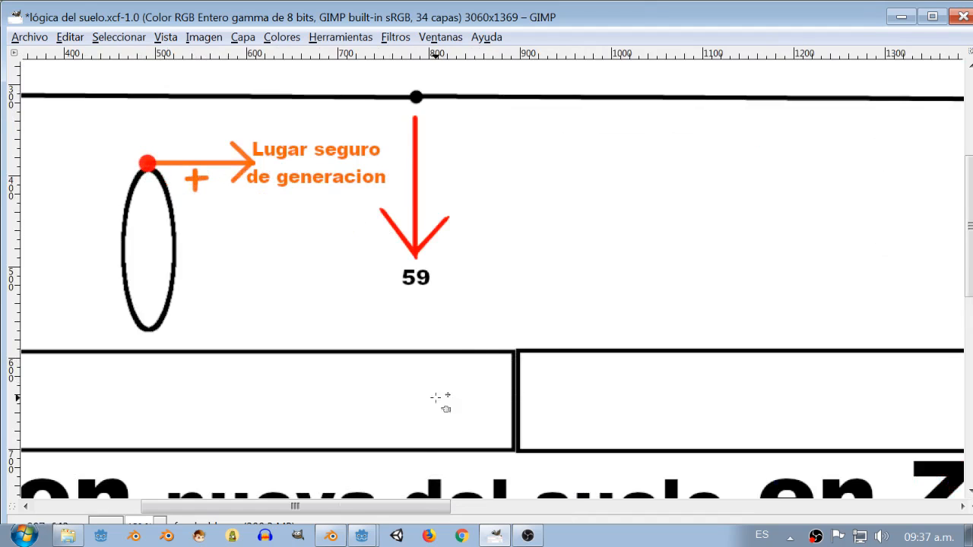
click(362, 535)
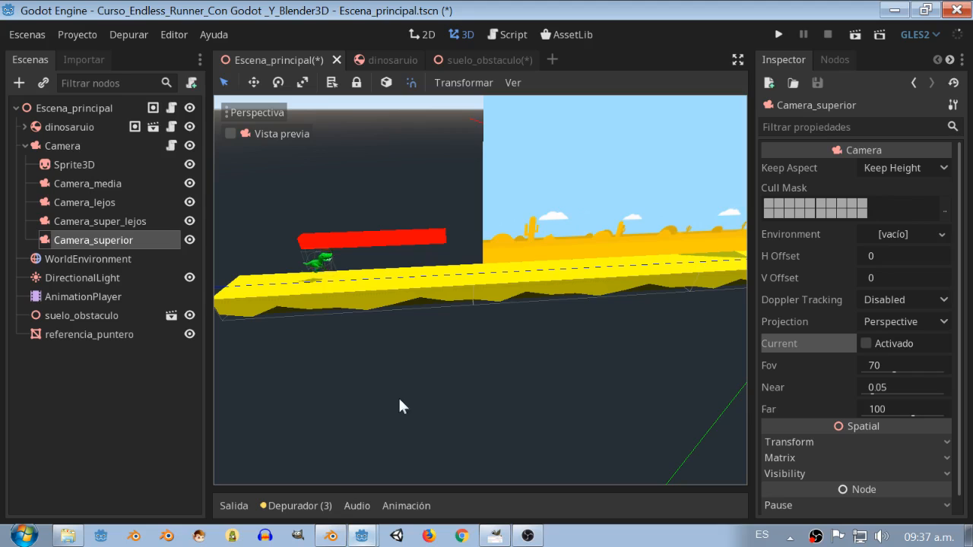
Check Camera_media's settings, run the project, and move the game window aside to uncover the inspector
scroll(524, 244, down, 5)
scroll(544, 244, down, 4)
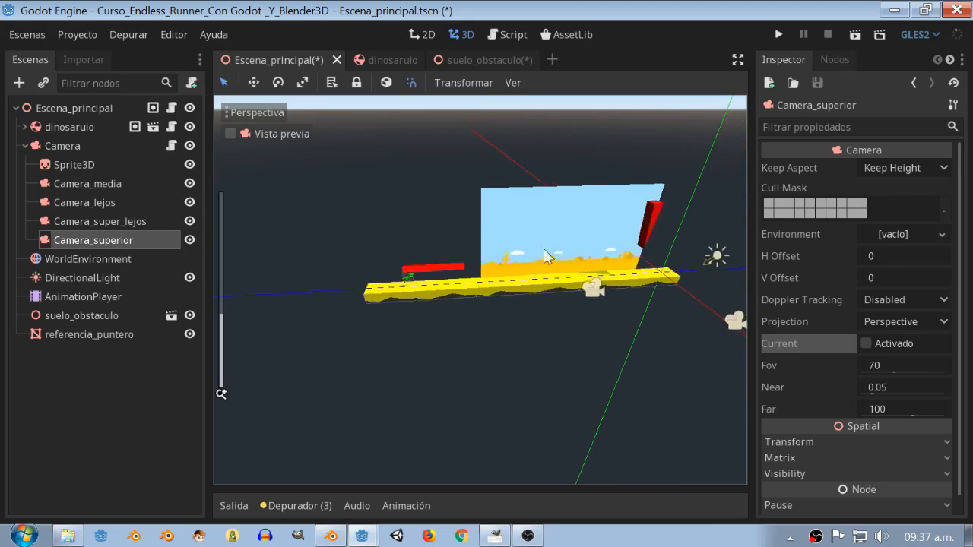
shift+middle_drag(557, 246, 443, 244)
click(122, 182)
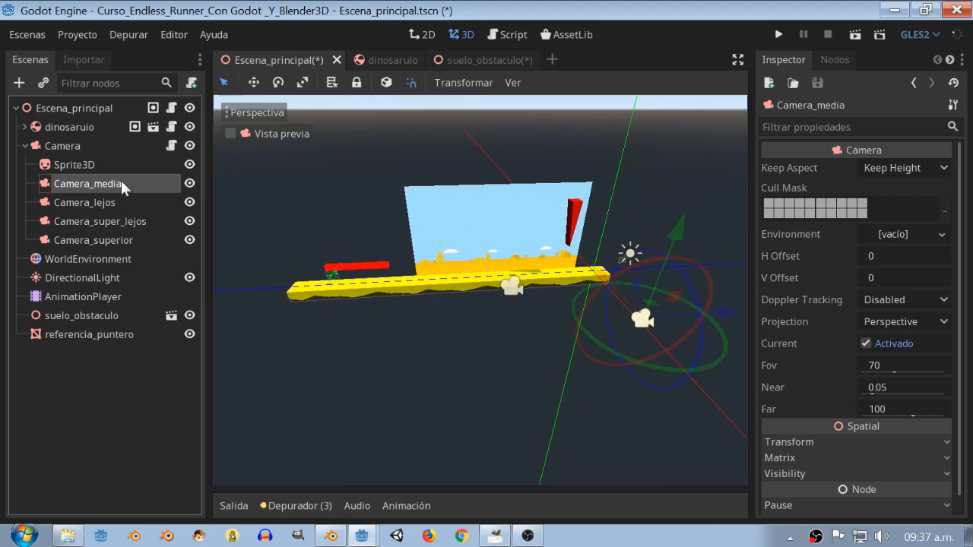
click(779, 34)
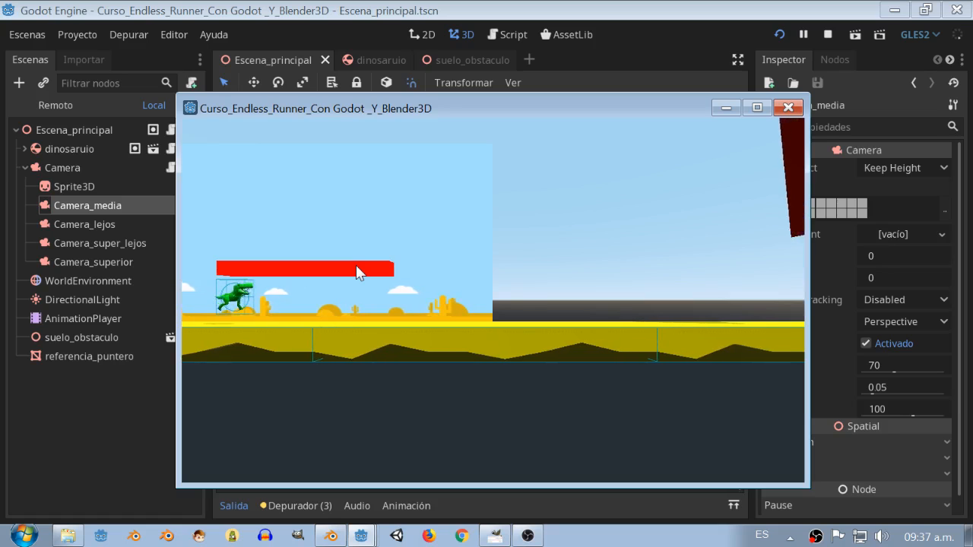
drag(370, 108, 289, 101)
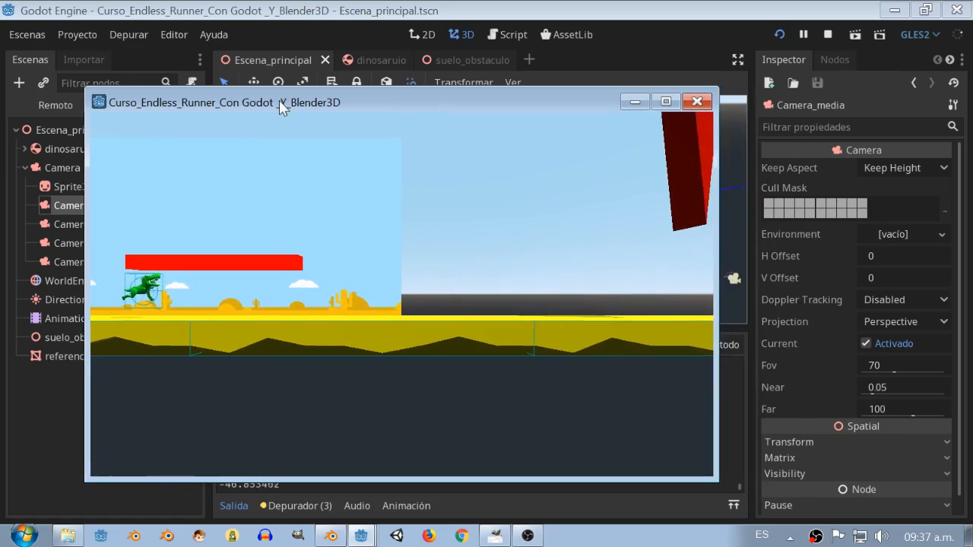
Inspect the live values of the dinosaur and Escena_principal in the remote scene tree, and close the running game
click(56, 106)
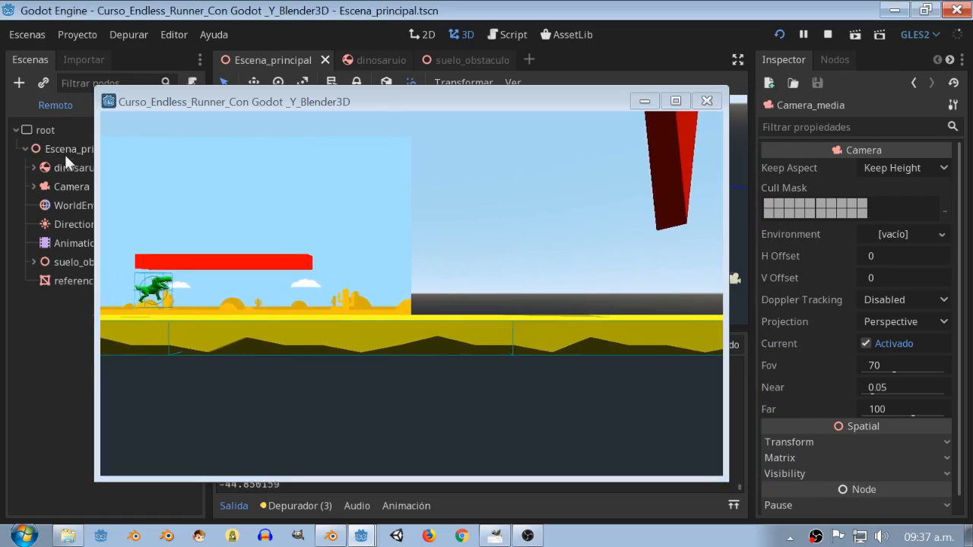
click(62, 168)
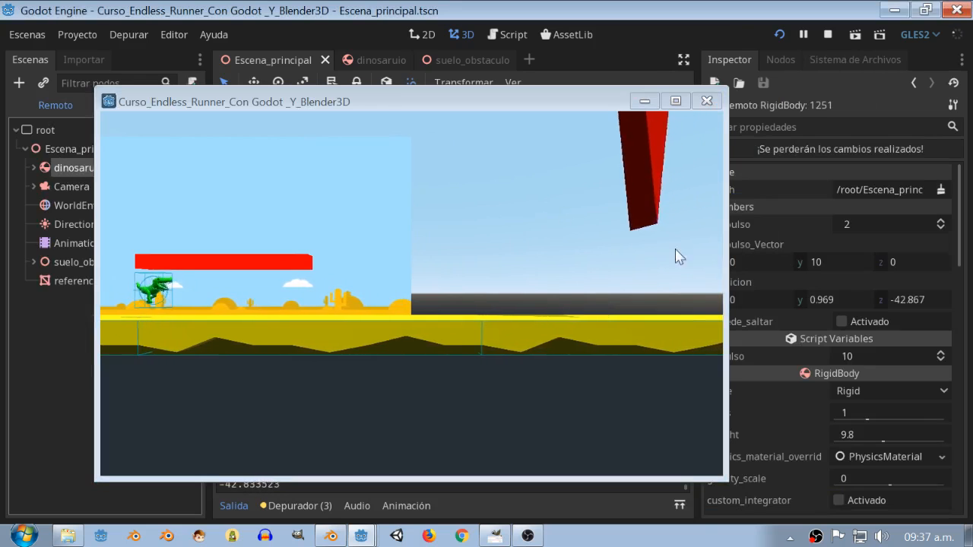
click(69, 149)
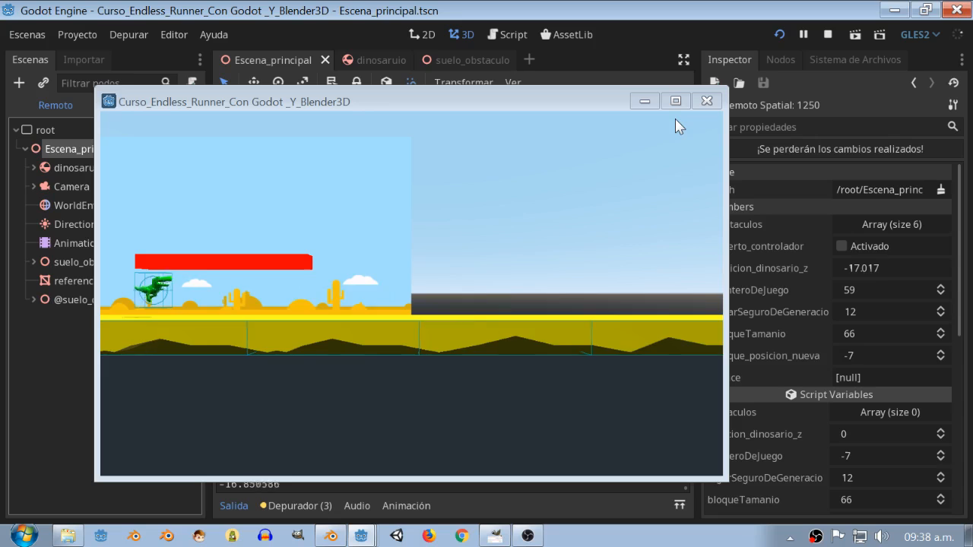
click(700, 107)
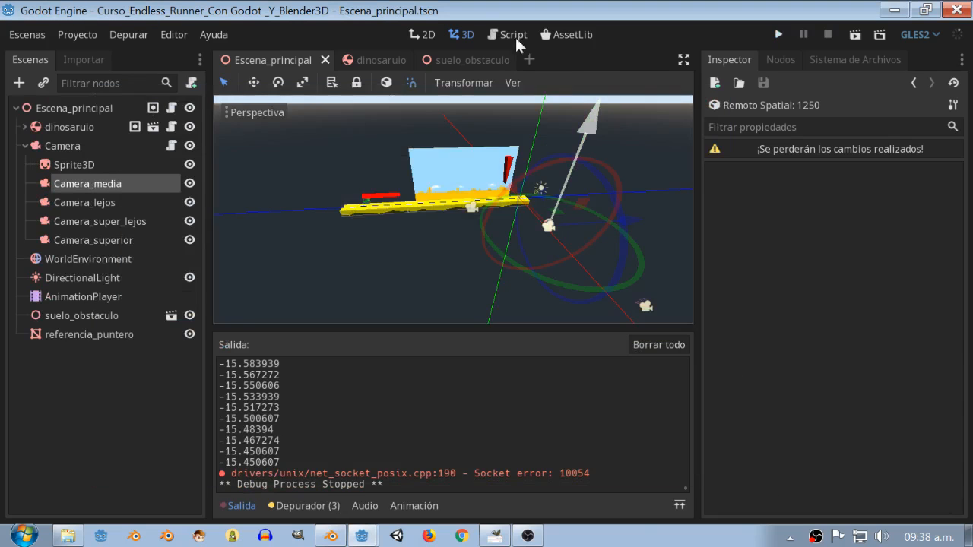
Uncomment "+ bloqueTamanio / 2" after punteroDeJuego on line 30 of the main scene's script
click(513, 35)
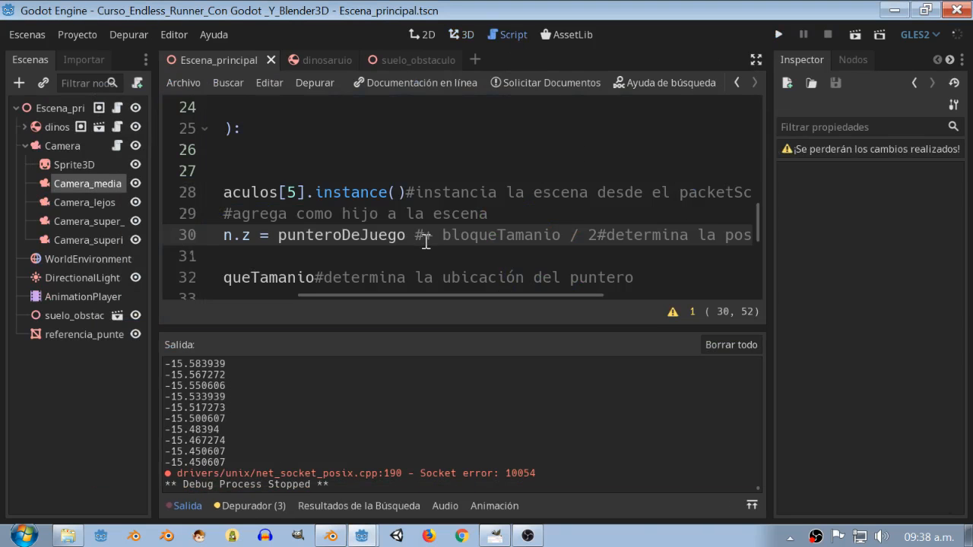
key(BackSpace)
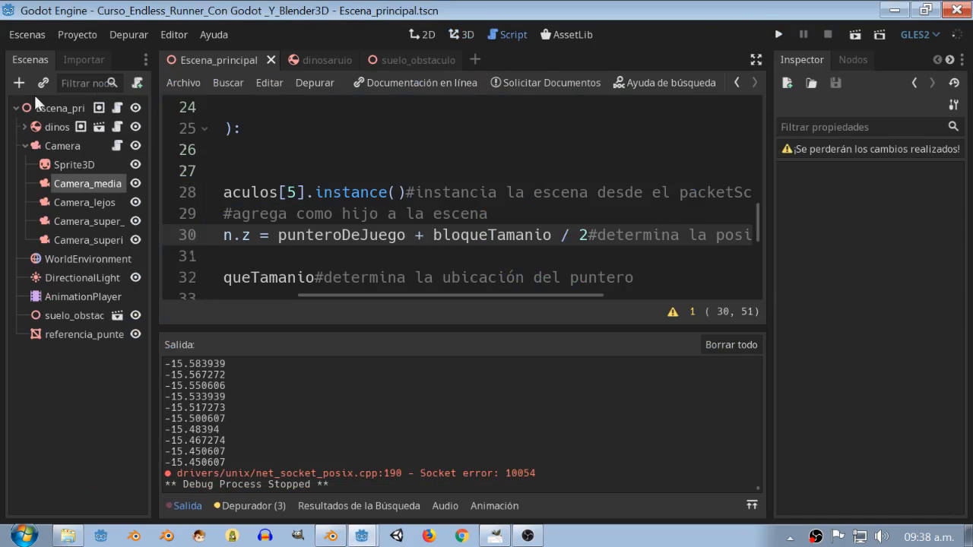
Set the dinosaur's linear velocity along Z to 5 in the dinosaruio scene, run the project, and close the game
click(410, 59)
click(365, 60)
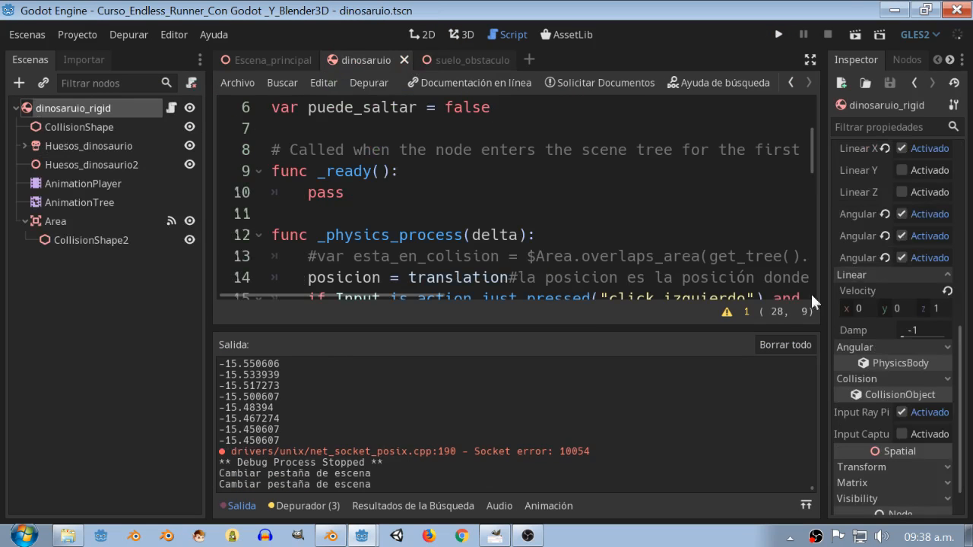
click(937, 309)
text(-)
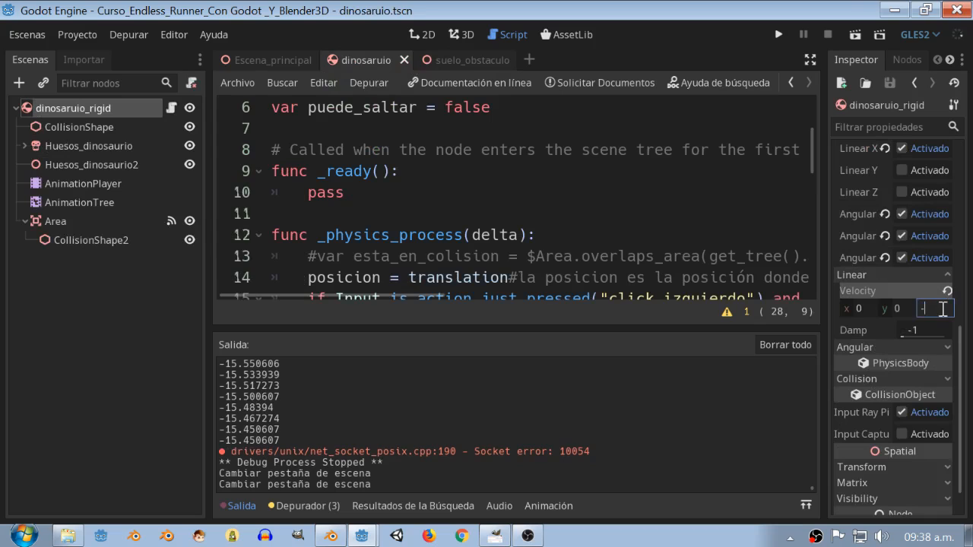
text(5)
key(Return)
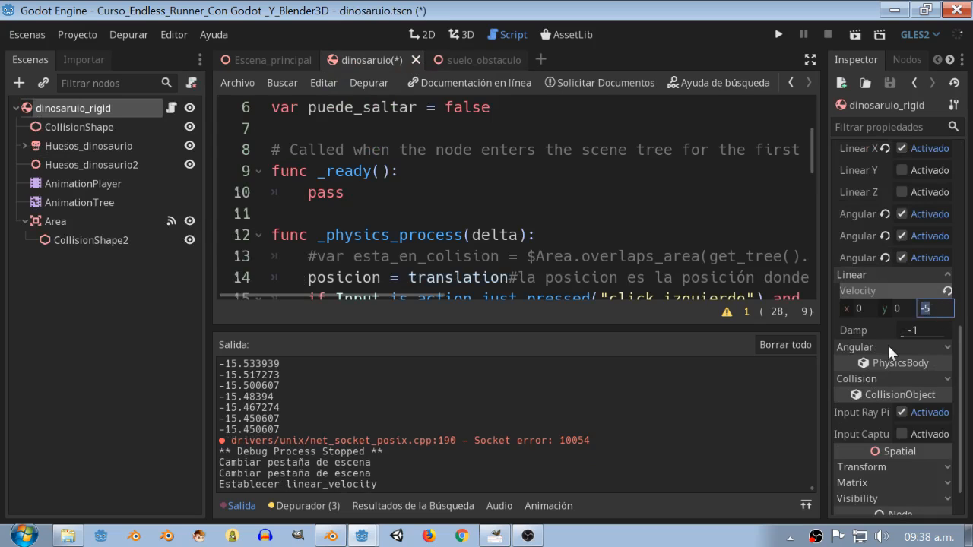
text(5)
key(Return)
click(778, 35)
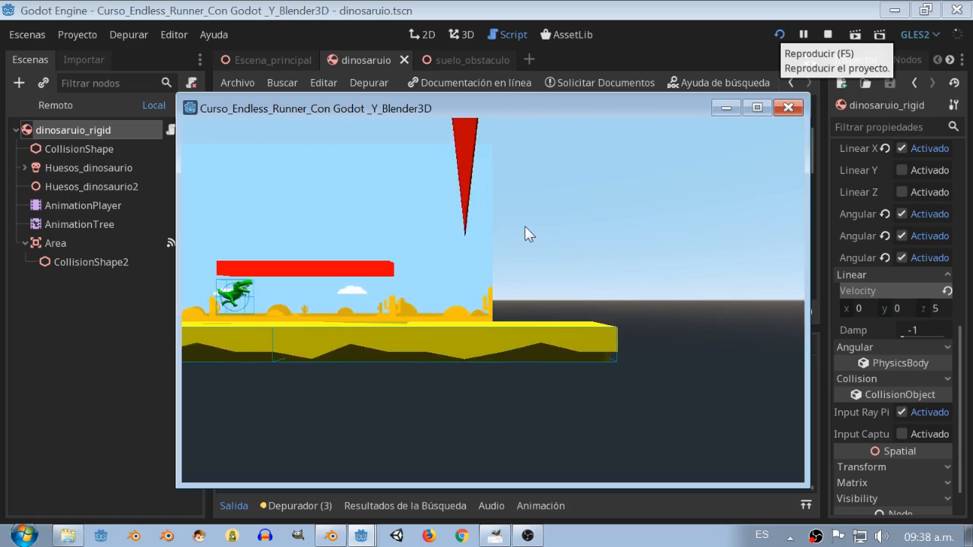
click(788, 107)
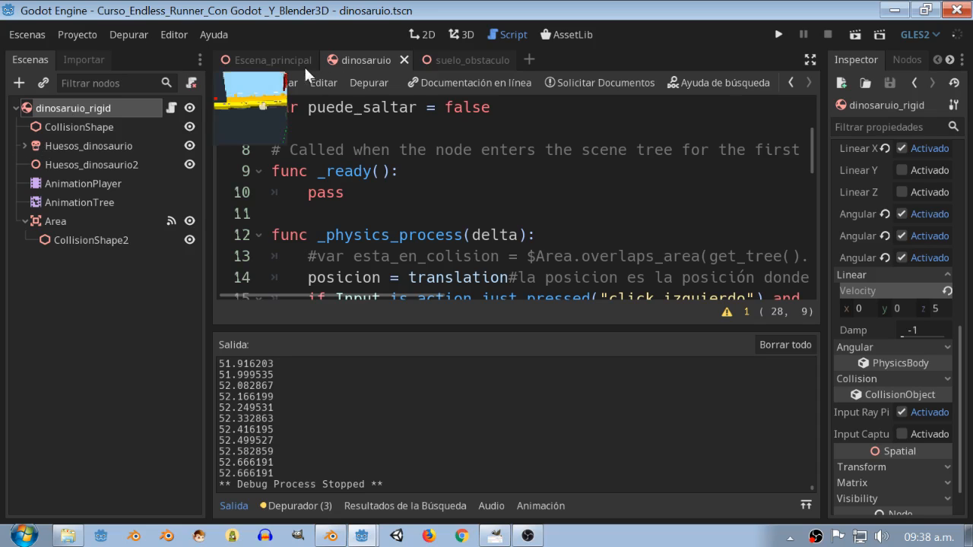
Make Camera_lejos the current camera of Escena_principal instead of Camera_media, and run the project
click(272, 61)
click(70, 204)
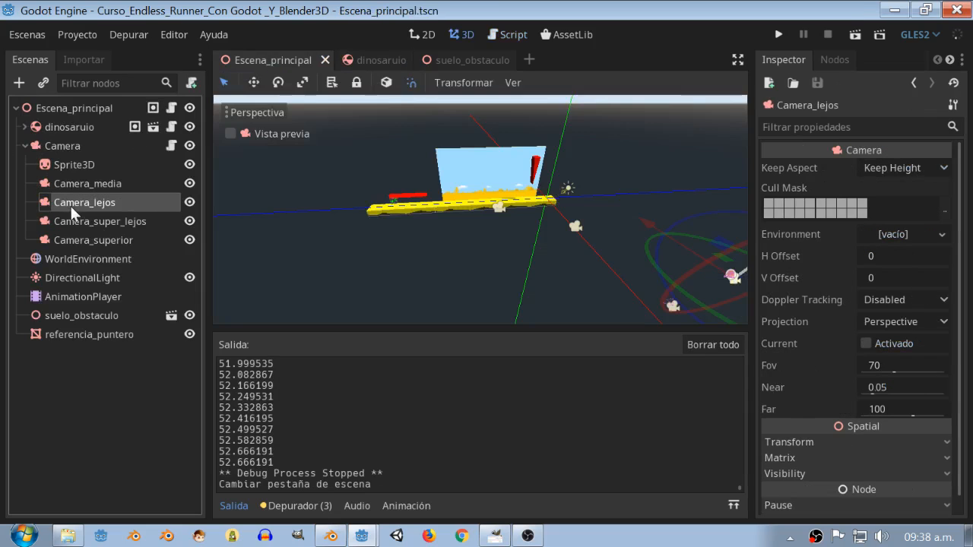
click(866, 343)
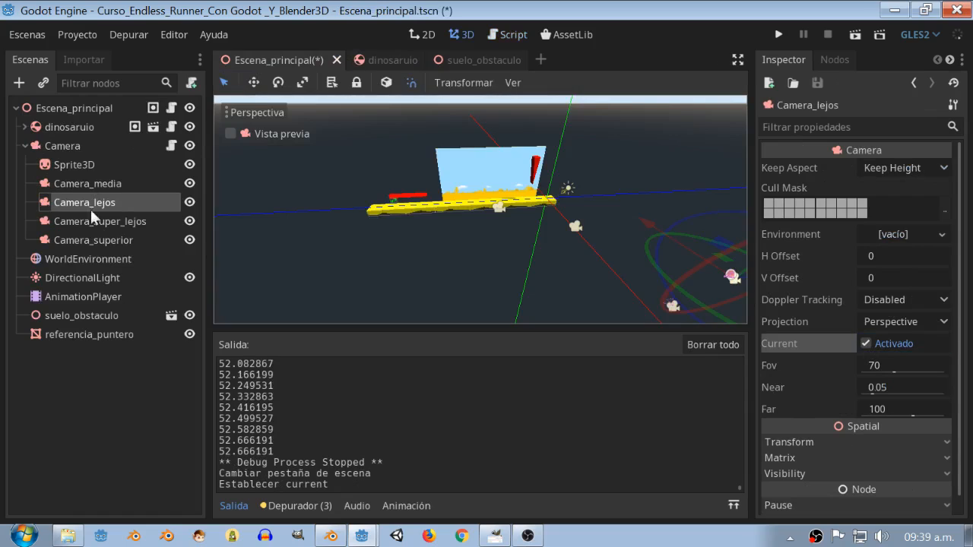
click(90, 184)
click(867, 344)
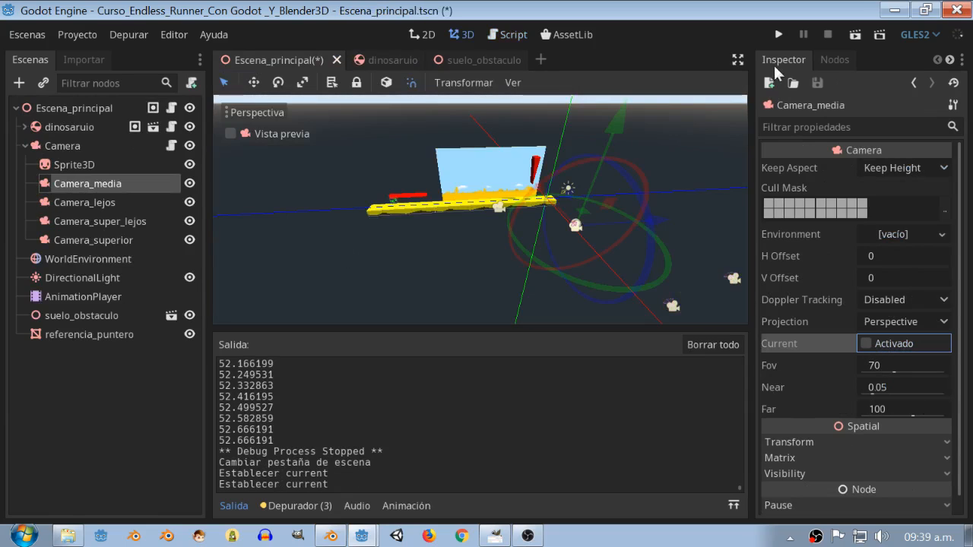
click(780, 34)
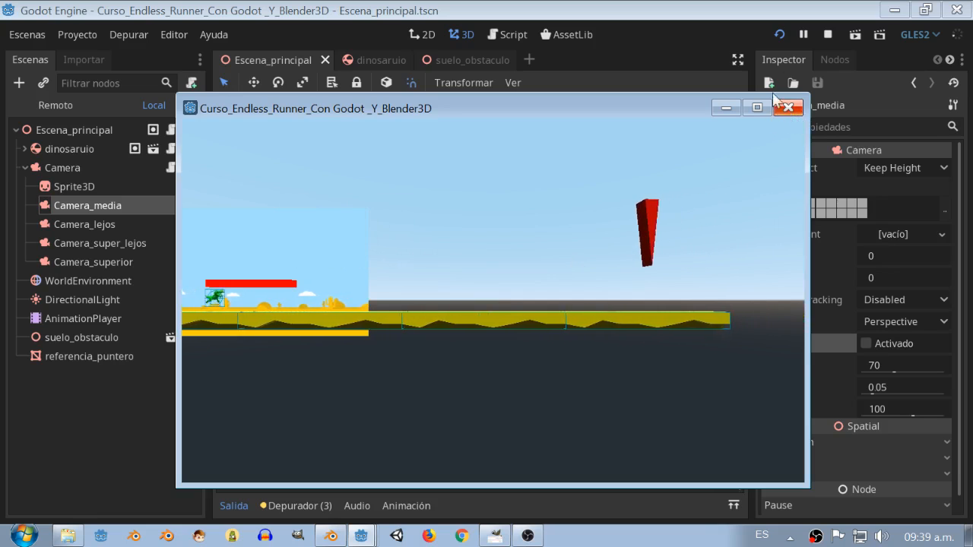
Pause the running game and examine the pointer positions and floor block formula in the GIMP diagram
click(804, 35)
click(502, 536)
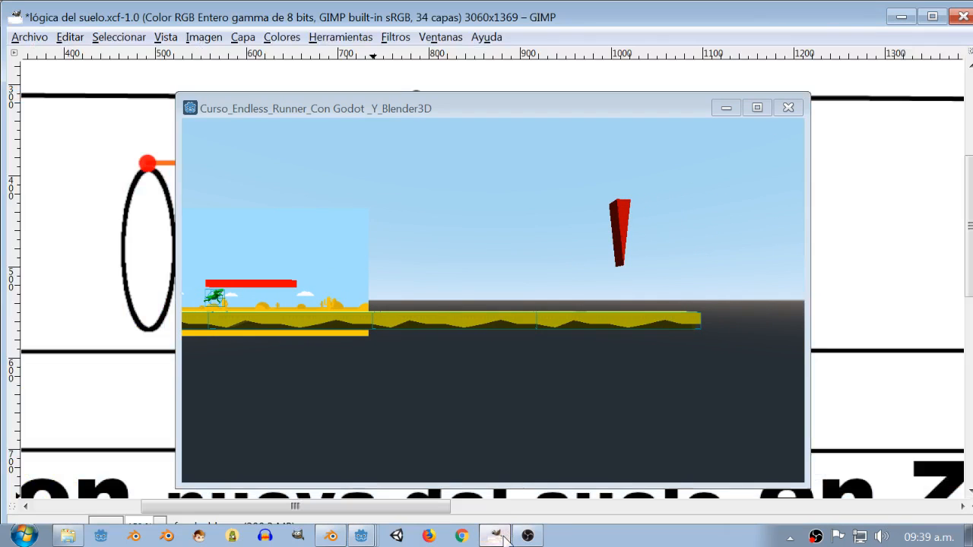
click(726, 108)
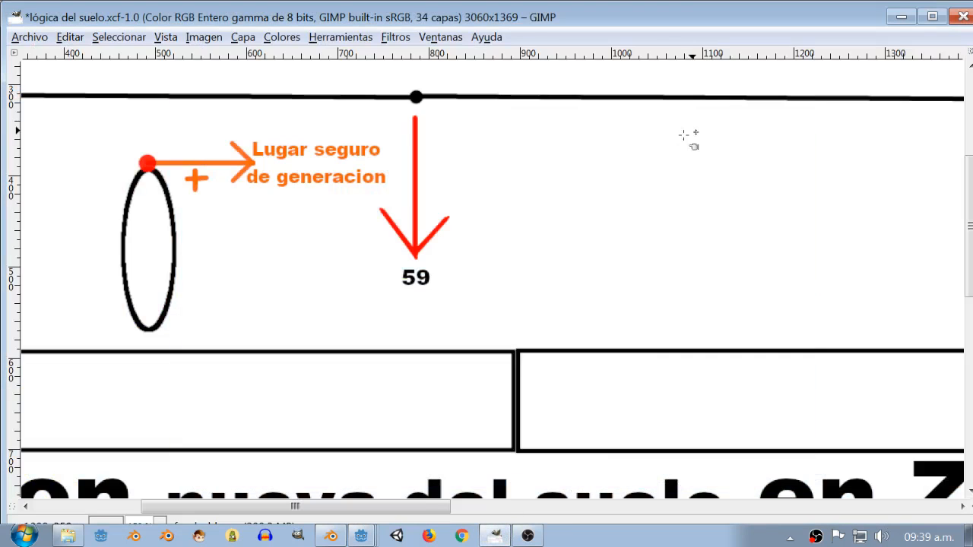
ctrl+scroll(473, 336, down, 4)
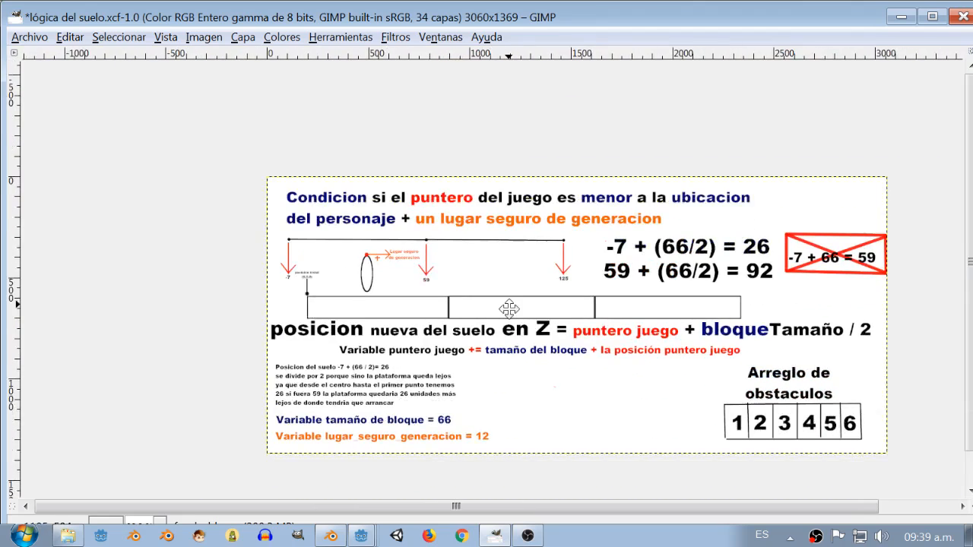
ctrl+scroll(522, 322, up, 1)
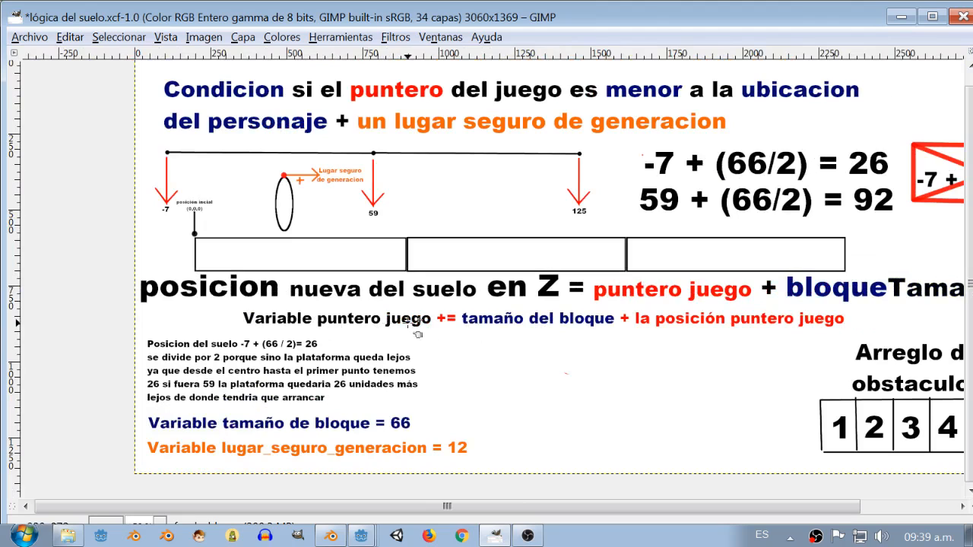
shift+scroll(472, 327, right, 2)
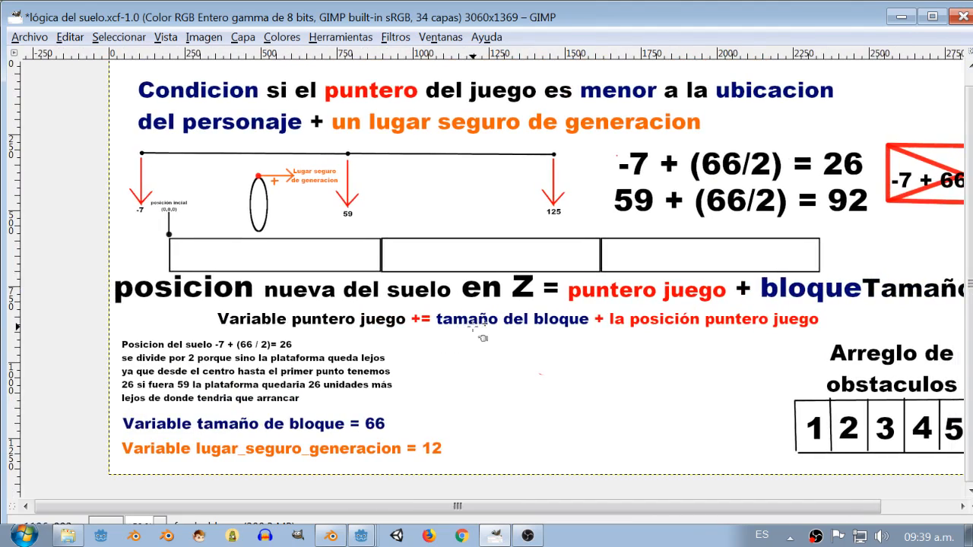
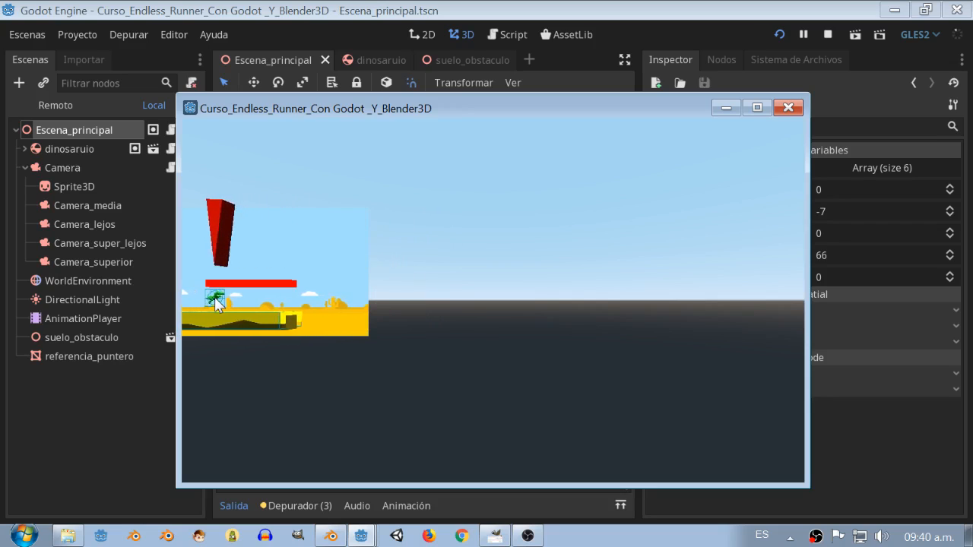
Close the game, make Camera_media current instead of Camera_lejos, and run the project briefly to check the floor generation
click(788, 107)
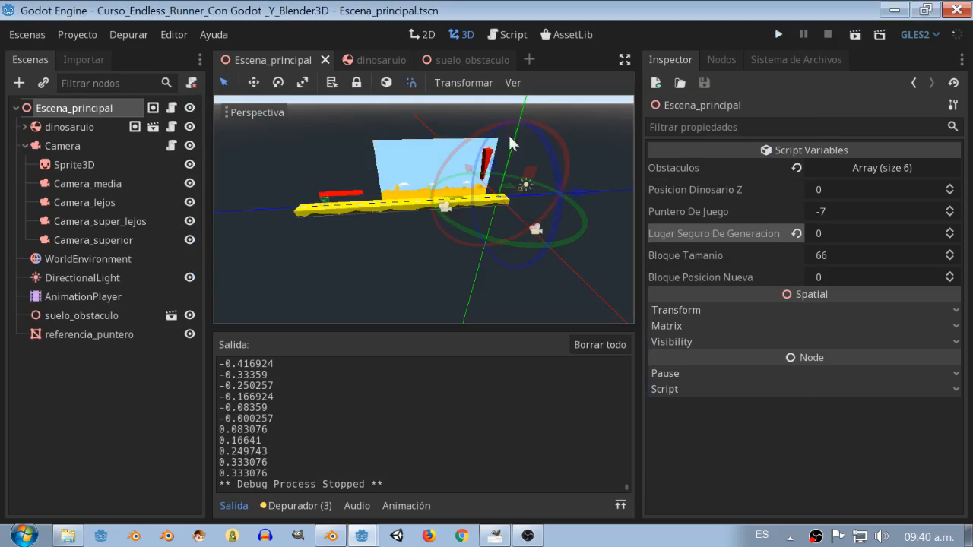
click(83, 183)
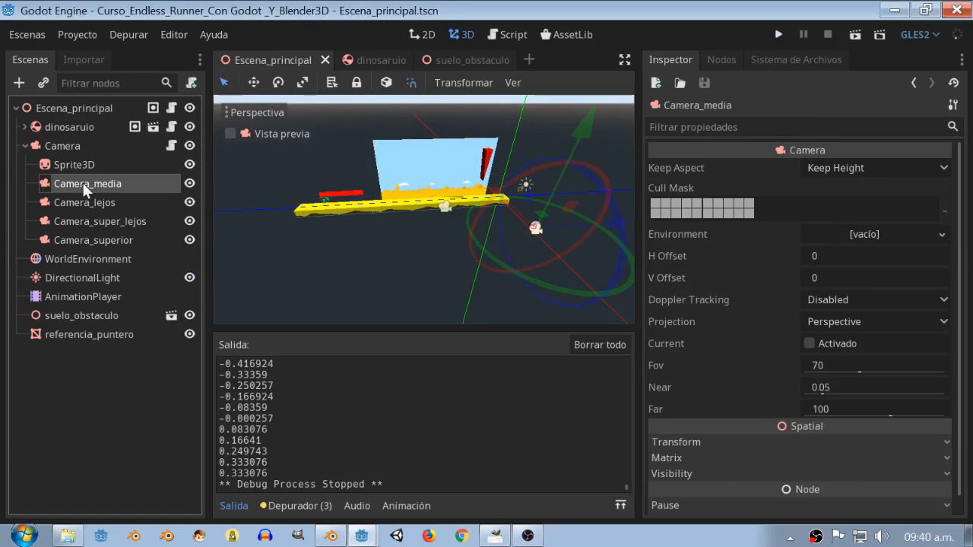
click(811, 342)
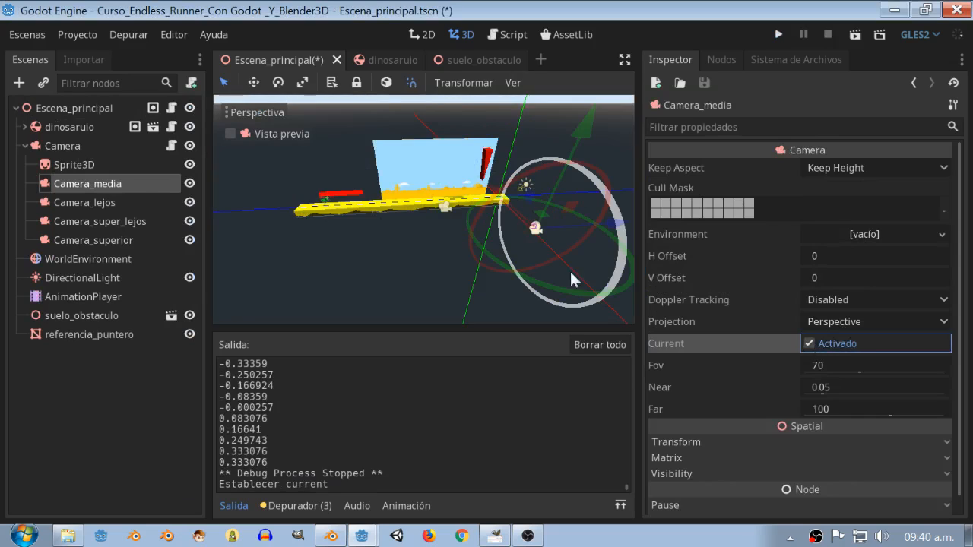
click(91, 201)
click(809, 343)
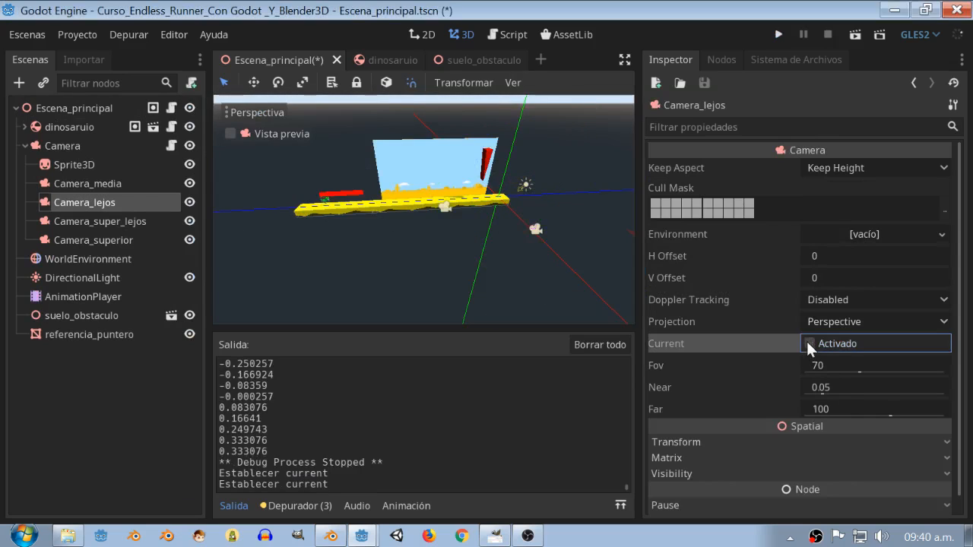
click(777, 36)
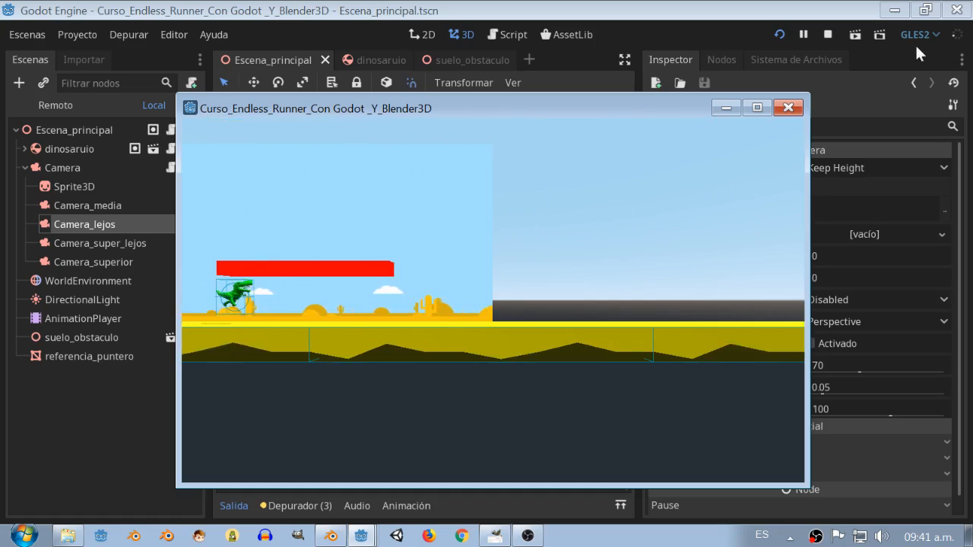
click(788, 107)
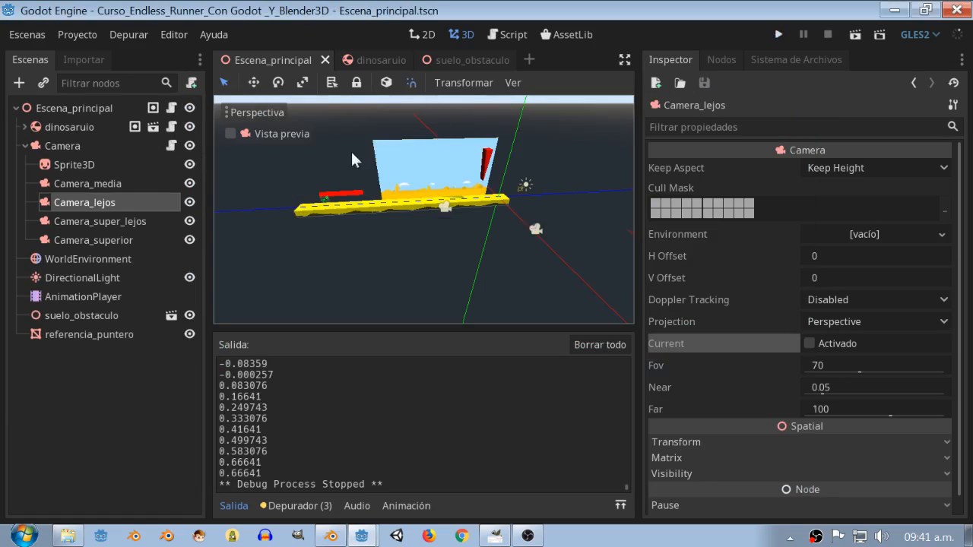
Make the main Camera current instead of Camera_media, run the project to watch the dinosaur up close, and close the game
click(94, 190)
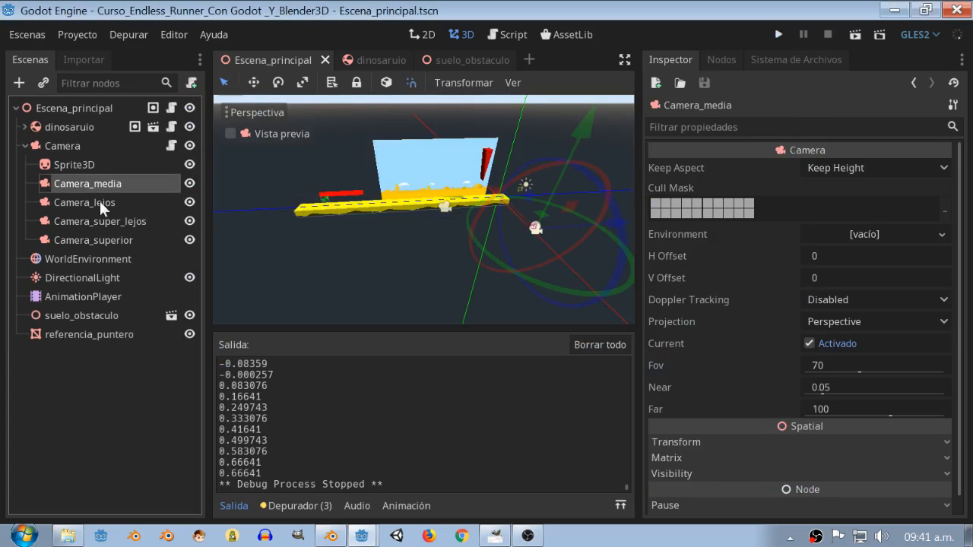
click(799, 344)
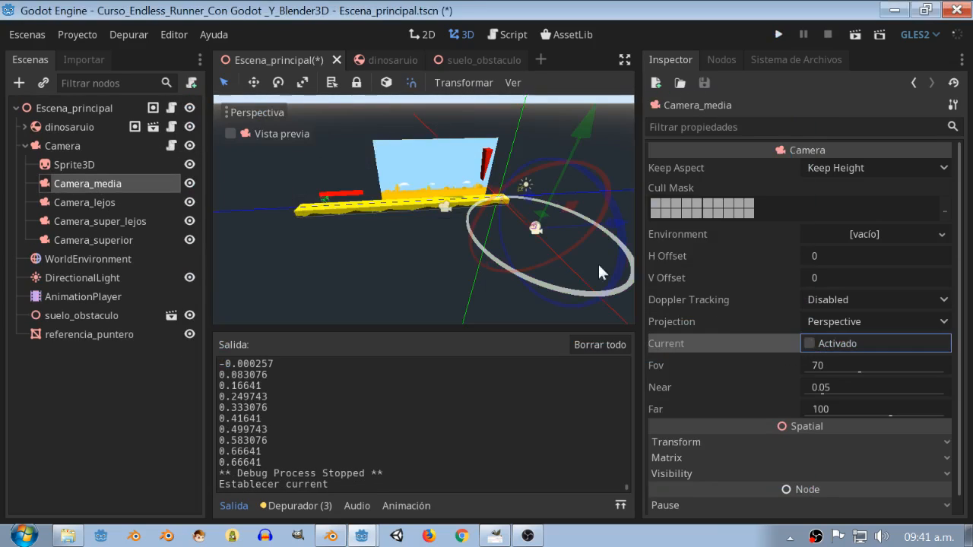
click(68, 146)
click(777, 36)
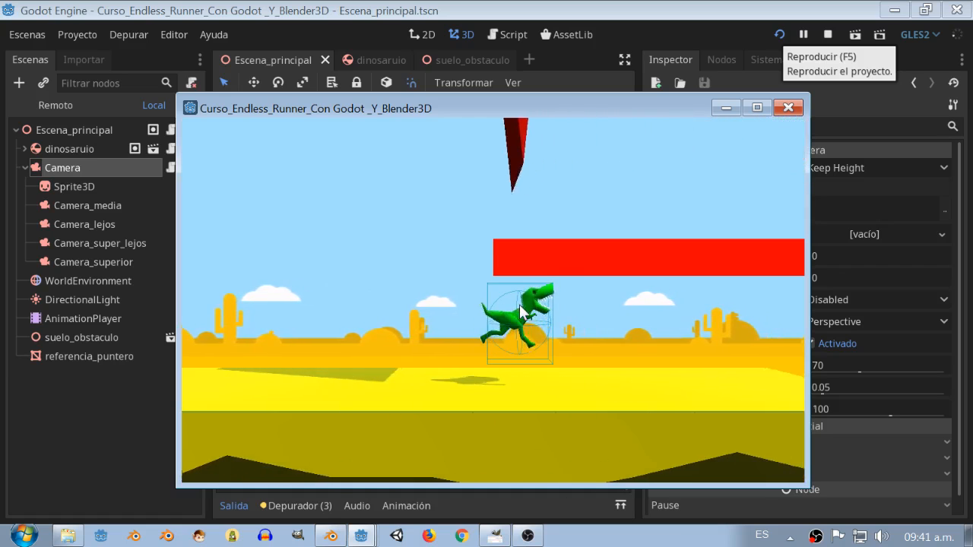
click(788, 109)
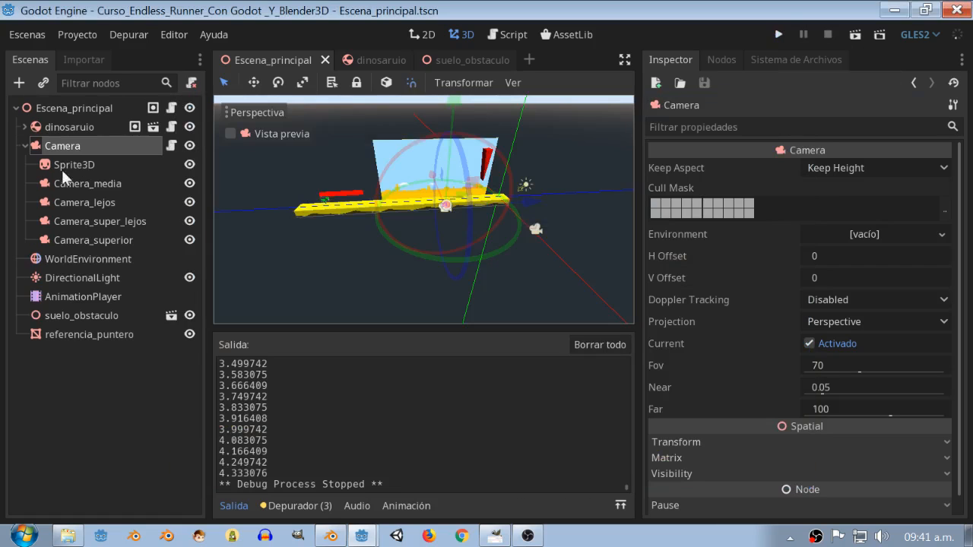
Set Escena_principal's Lugar Seguro De Generacion script variable to 12
click(69, 107)
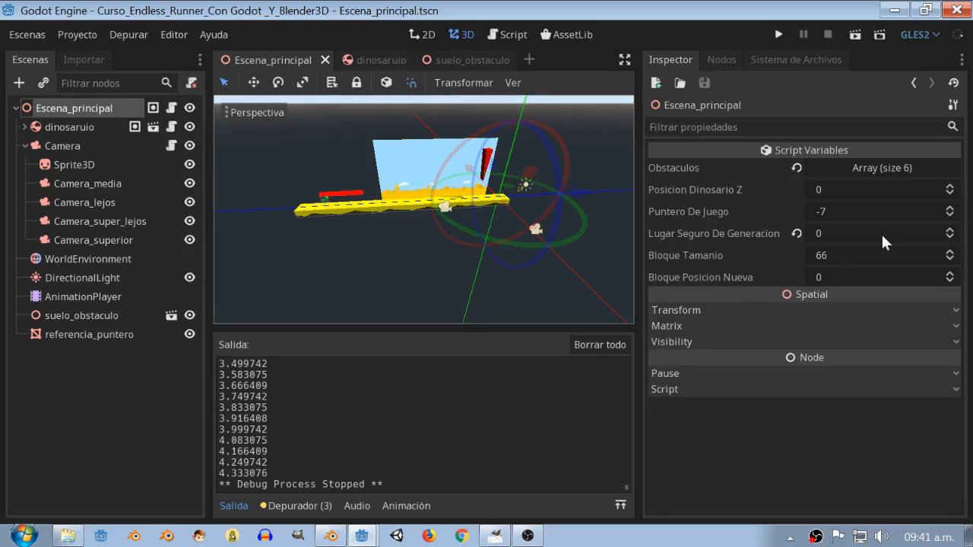
click(840, 233)
text(12)
key(Return)
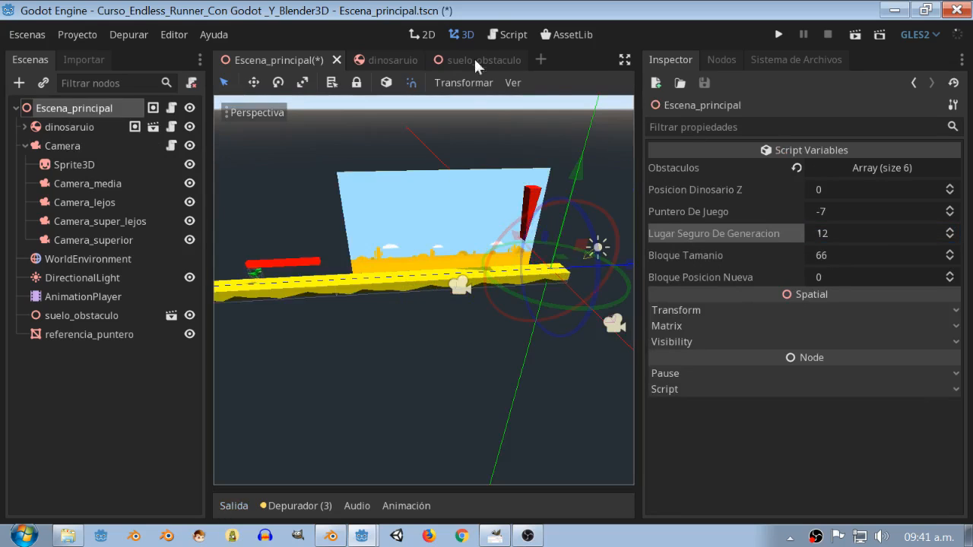
Review the floor generation code in the main scene's script and the safe generation area in the GIMP diagram, and return to Godot
click(507, 34)
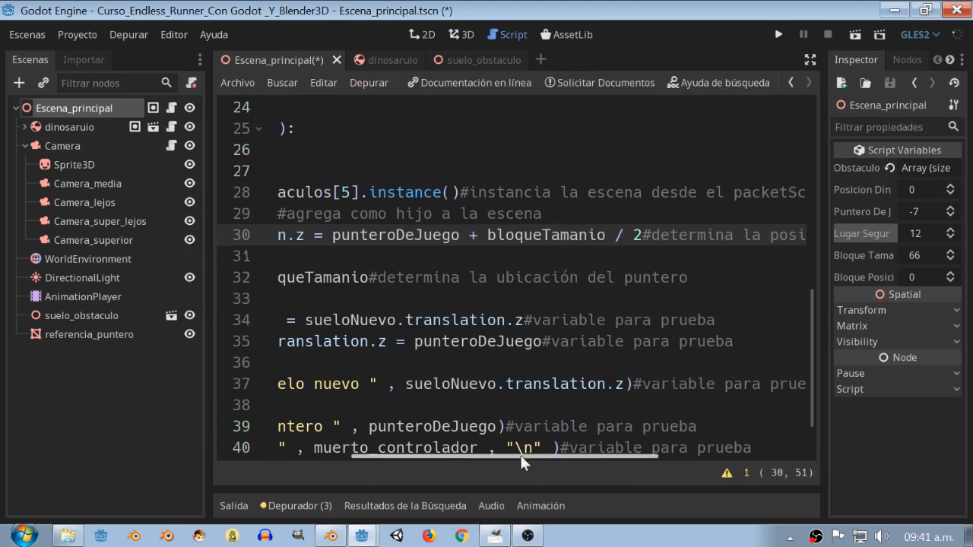
drag(494, 454, 362, 454)
click(464, 34)
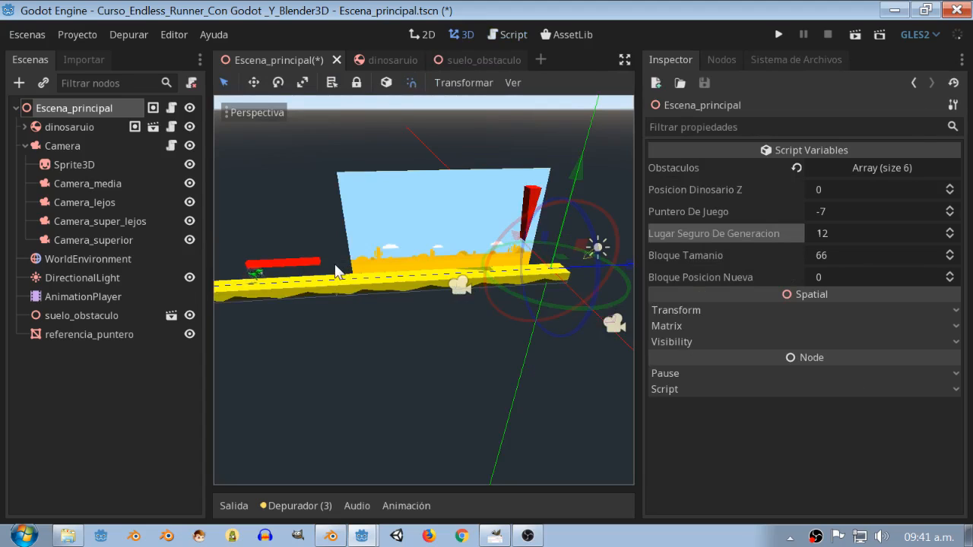
click(494, 536)
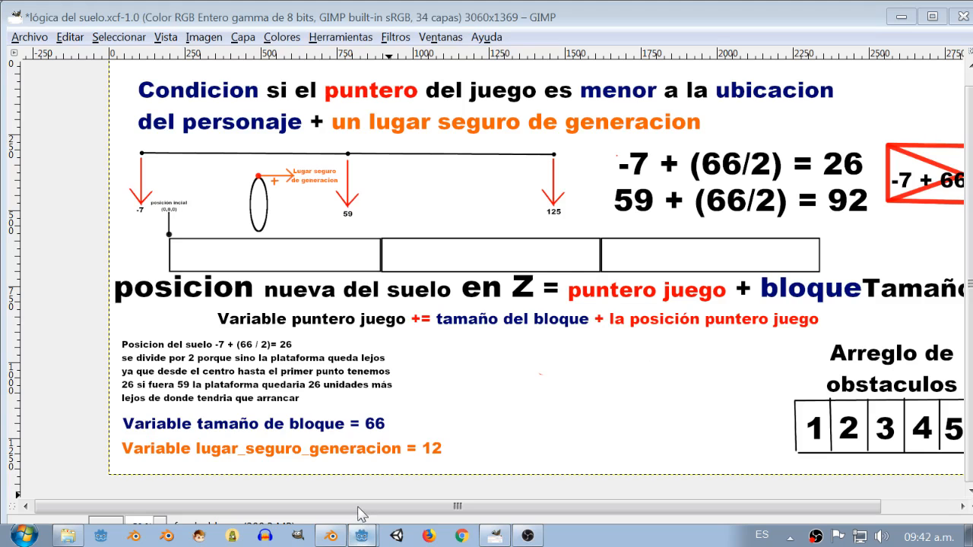
click(362, 535)
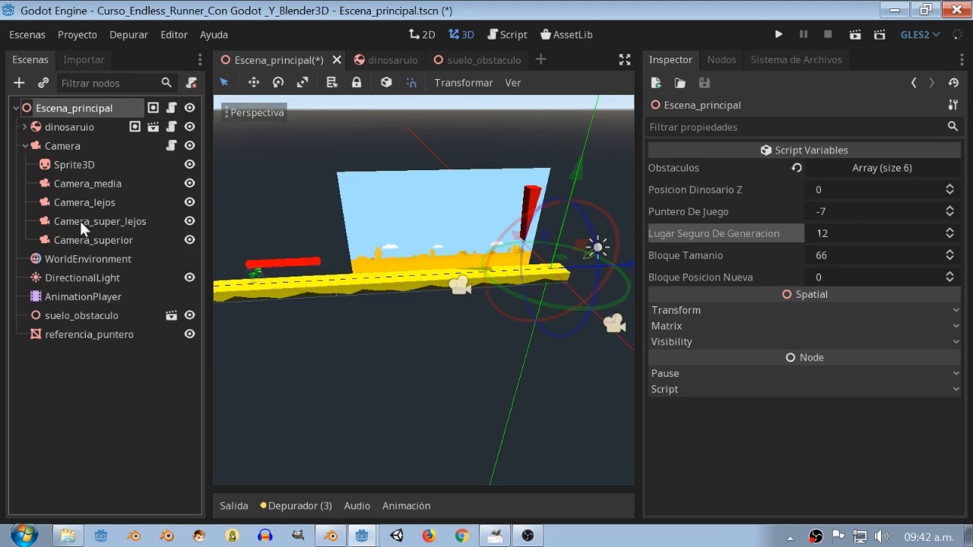
Make Camera_super_lejos current instead of the main Camera, run the project to view the generated floor blocks, and close the game
click(84, 224)
click(811, 343)
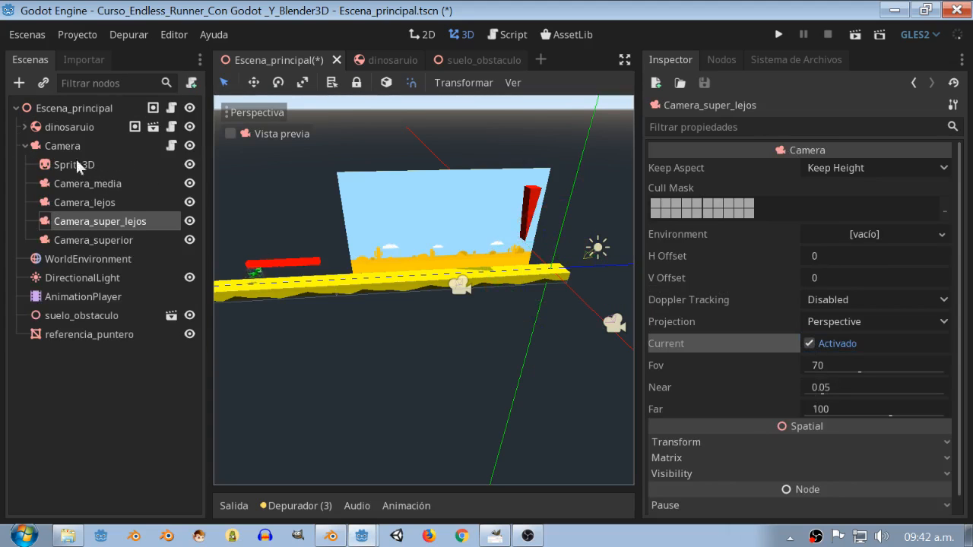
click(76, 145)
click(811, 343)
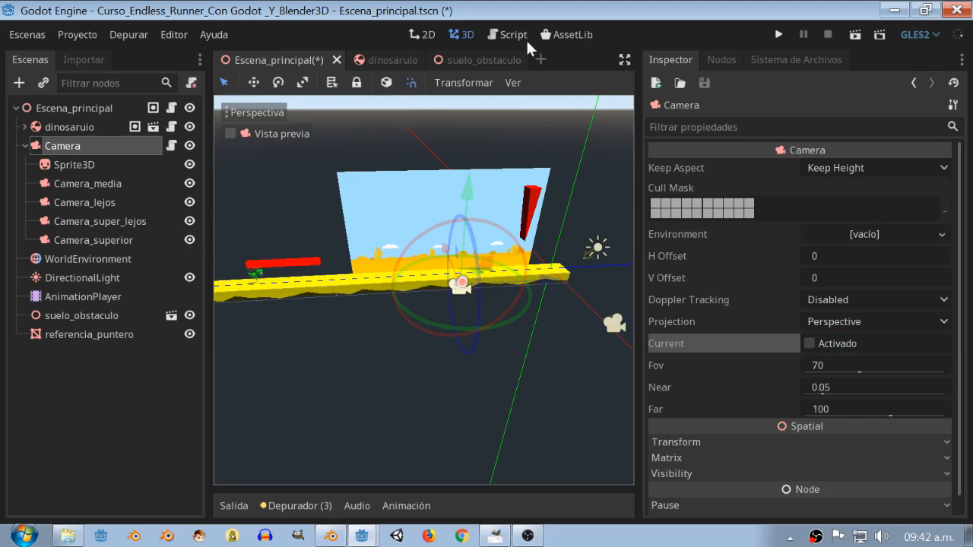
click(778, 34)
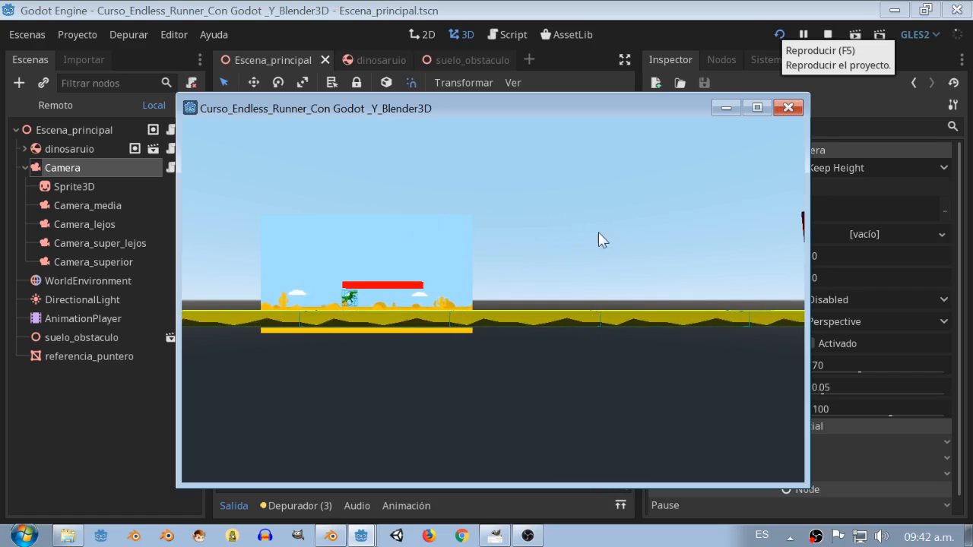
click(787, 107)
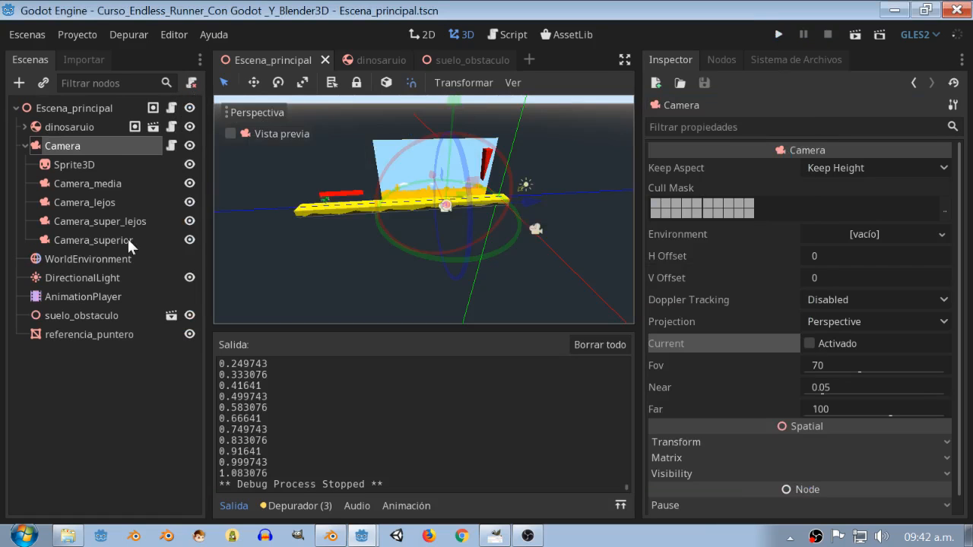
Make Camera_lejos current instead of Camera_super_lejos, run the project to view the floor blocks, and close the game
click(125, 220)
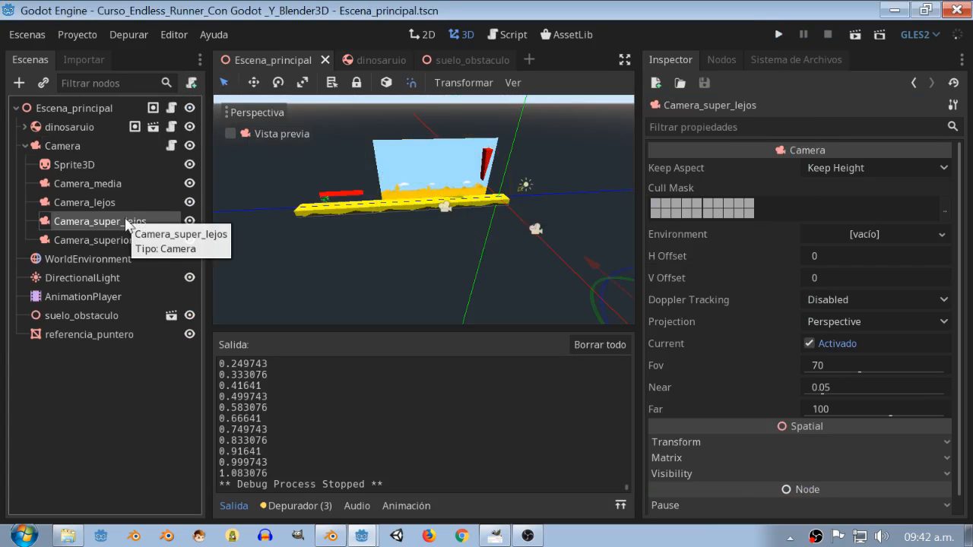
middle_drag(571, 230, 501, 179)
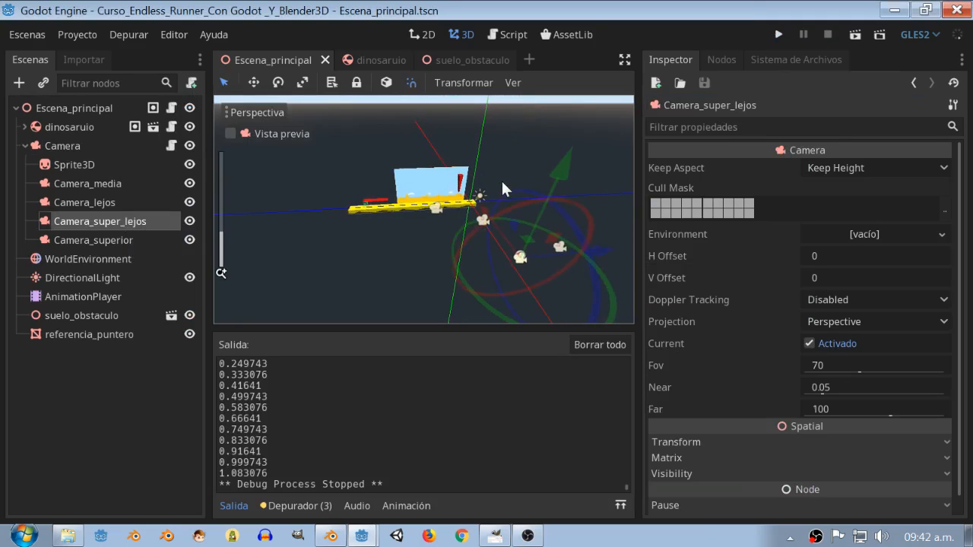
click(94, 203)
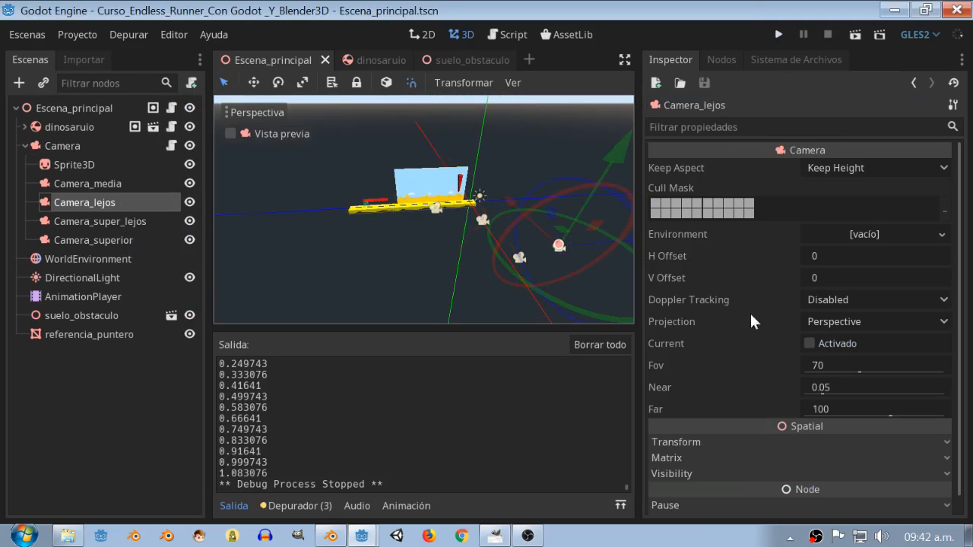
click(809, 344)
click(78, 218)
click(810, 343)
click(777, 40)
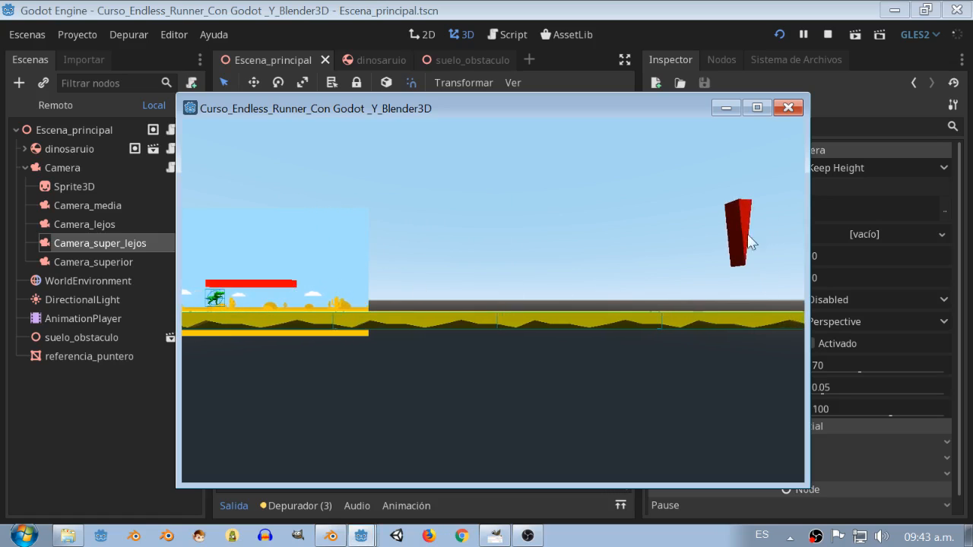
click(787, 109)
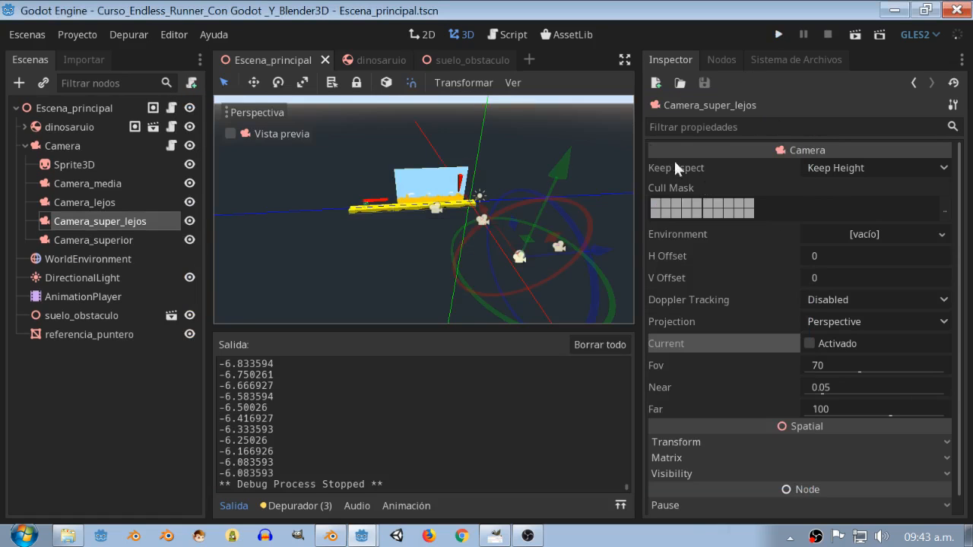
Set the dinosaur scene's linear velocity in z to 2 on dinosaruio_rigid and return to the main scene
click(25, 146)
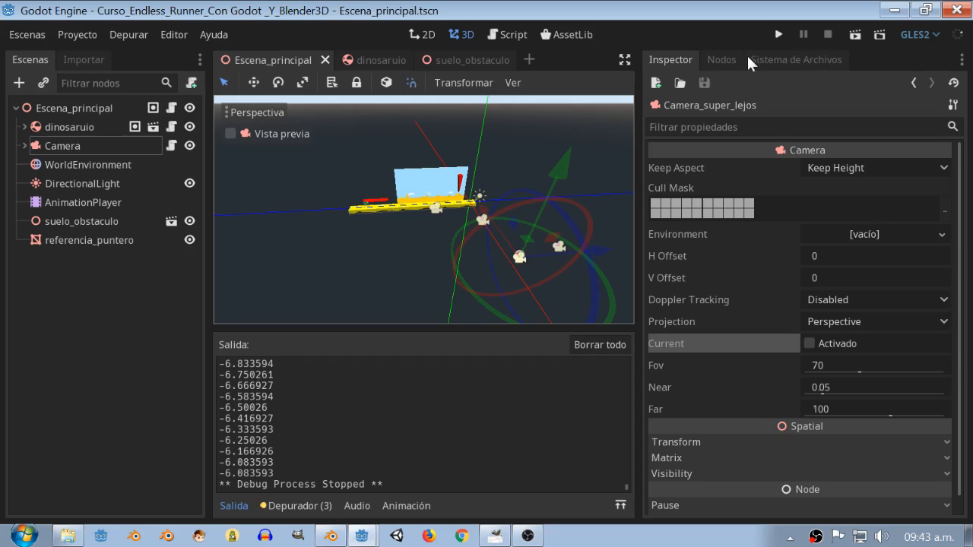
click(459, 61)
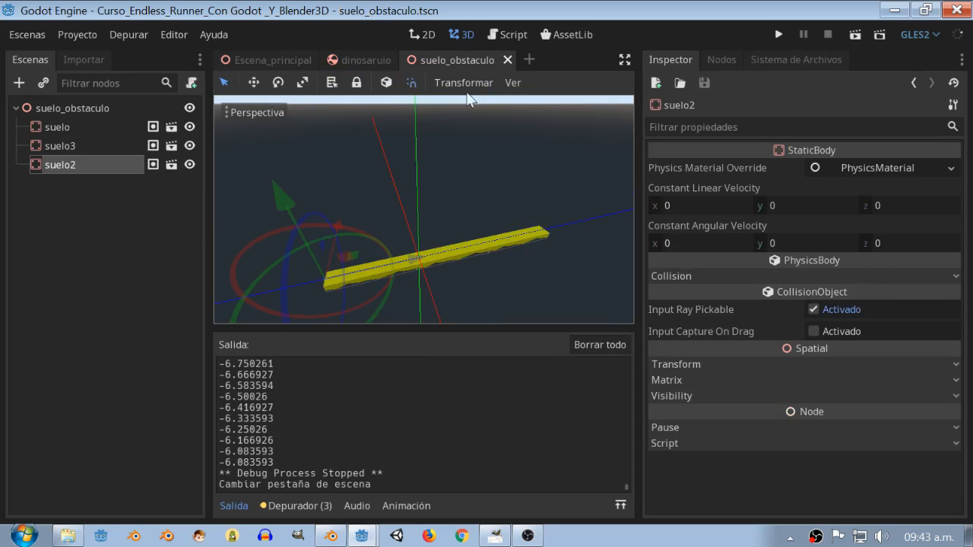
click(363, 59)
click(905, 310)
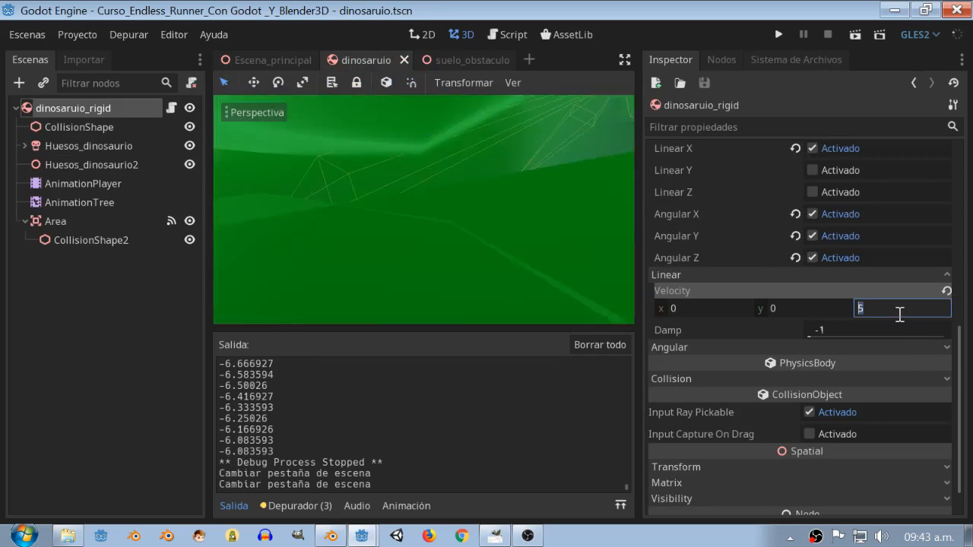
text(2)
key(Return)
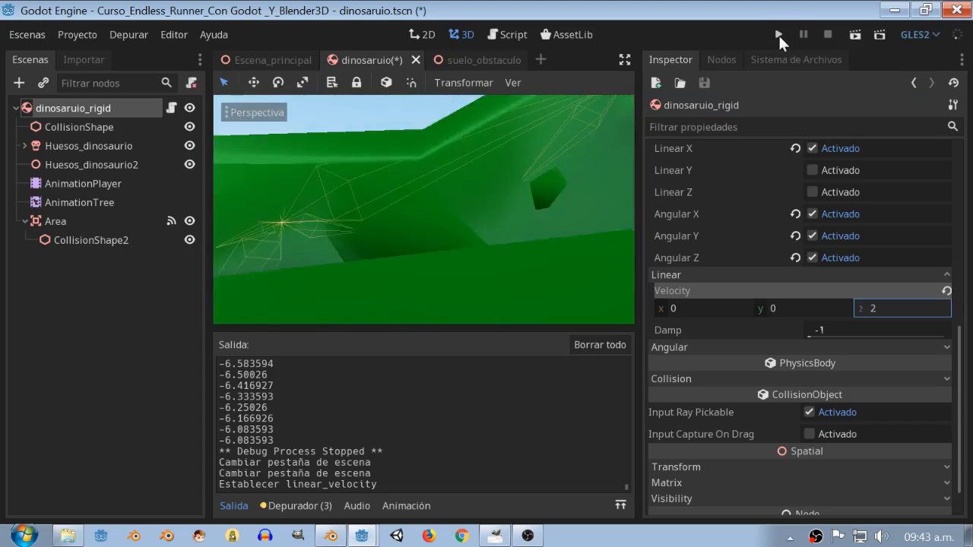
click(250, 58)
Run the project and inspect the live variables of Escena_principal in the remote scene tree, moving the game window aside
click(774, 35)
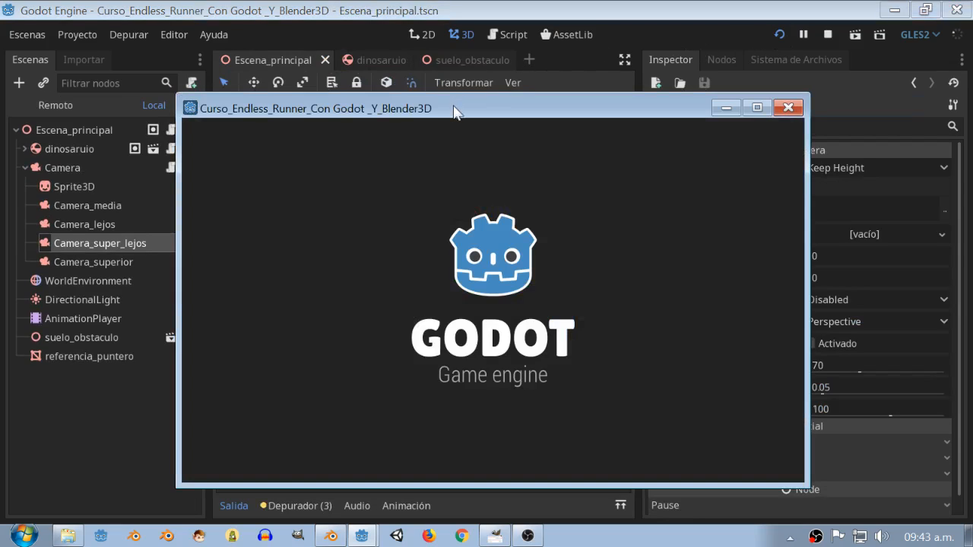
drag(452, 106, 358, 90)
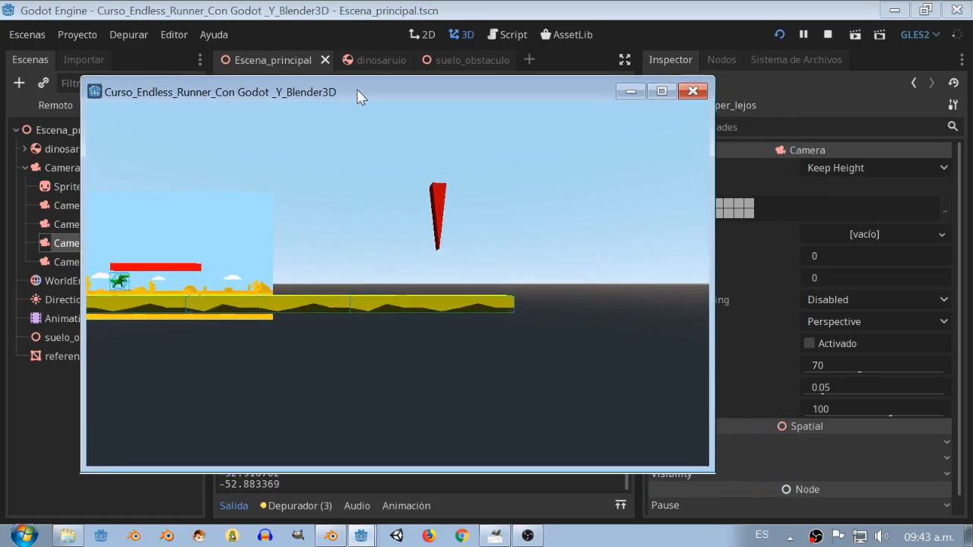
click(32, 105)
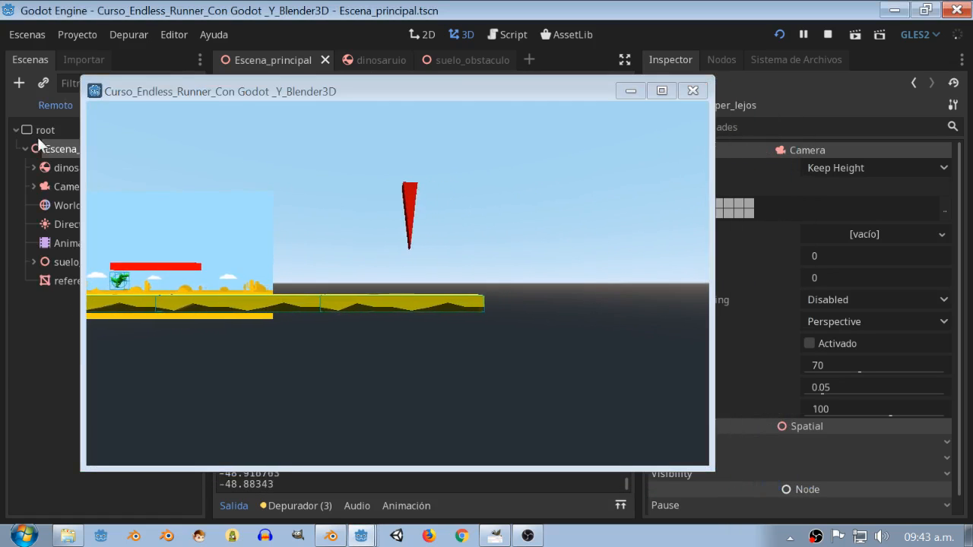
click(41, 168)
click(39, 149)
drag(541, 91, 408, 69)
click(962, 325)
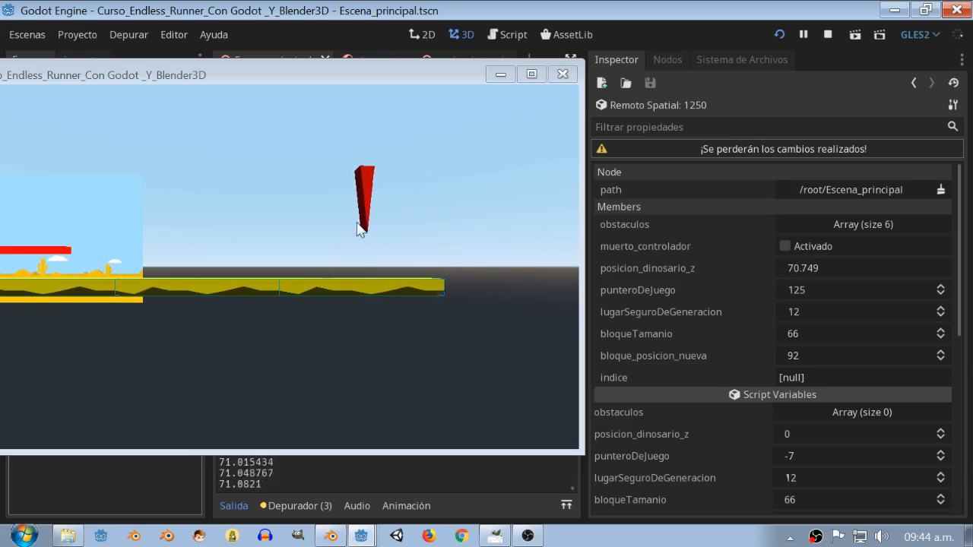
Fit the game window beside the inspector to compare punteroDeJuego and bloque_posicion_nueva with the run, then close the game and hide the output
drag(253, 76, 305, 84)
drag(636, 286, 585, 288)
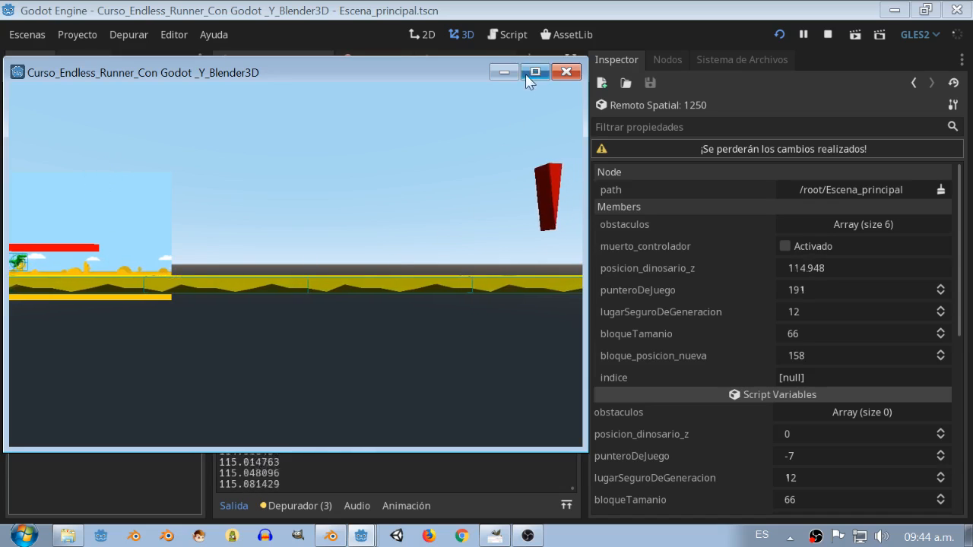
click(566, 72)
click(235, 496)
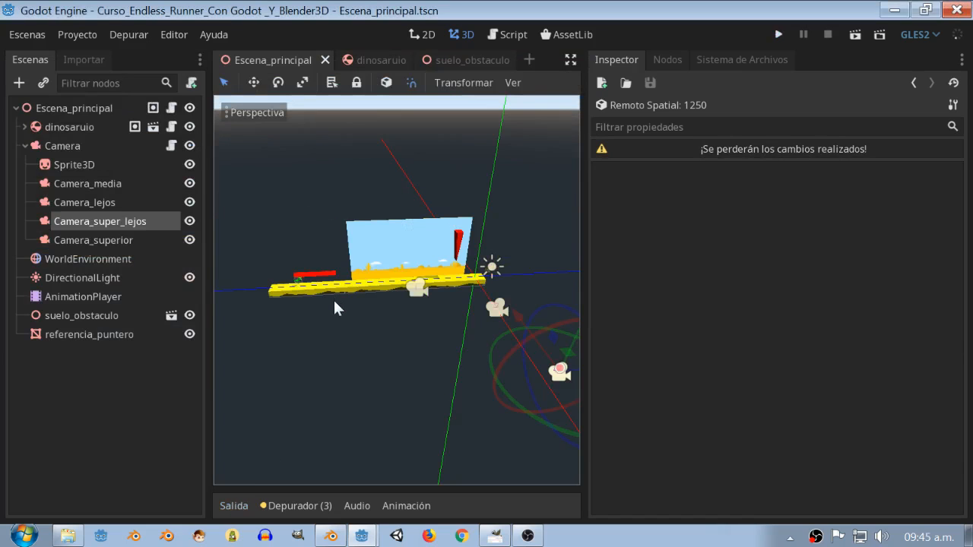
scroll(334, 308, up, 5)
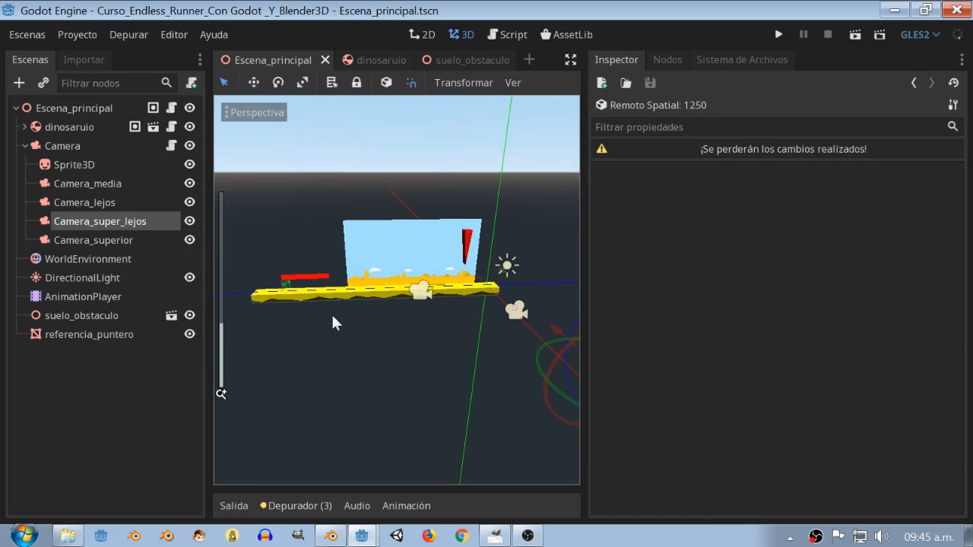
Switch to the GIMP diagram to review the formula for the new floor position in Z, and return to Godot
click(495, 536)
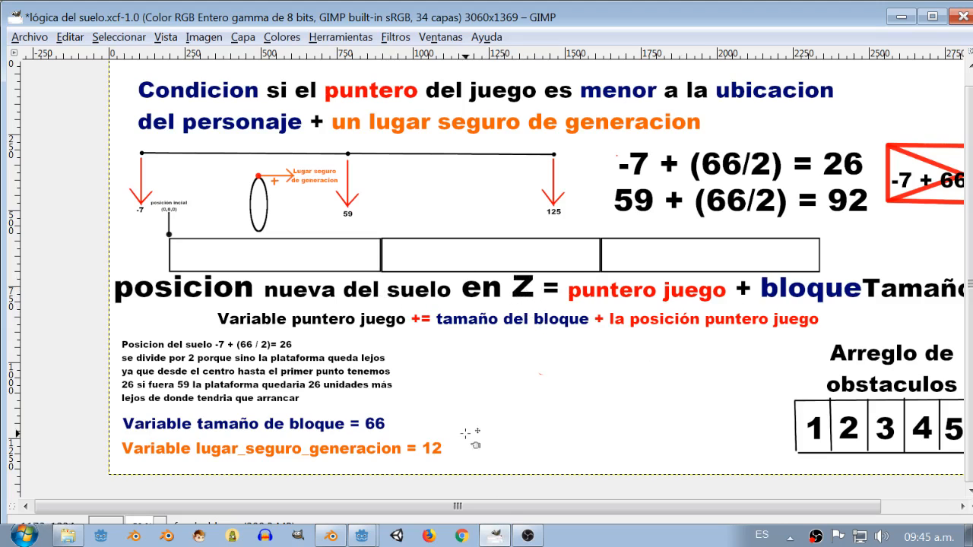
drag(605, 505, 689, 505)
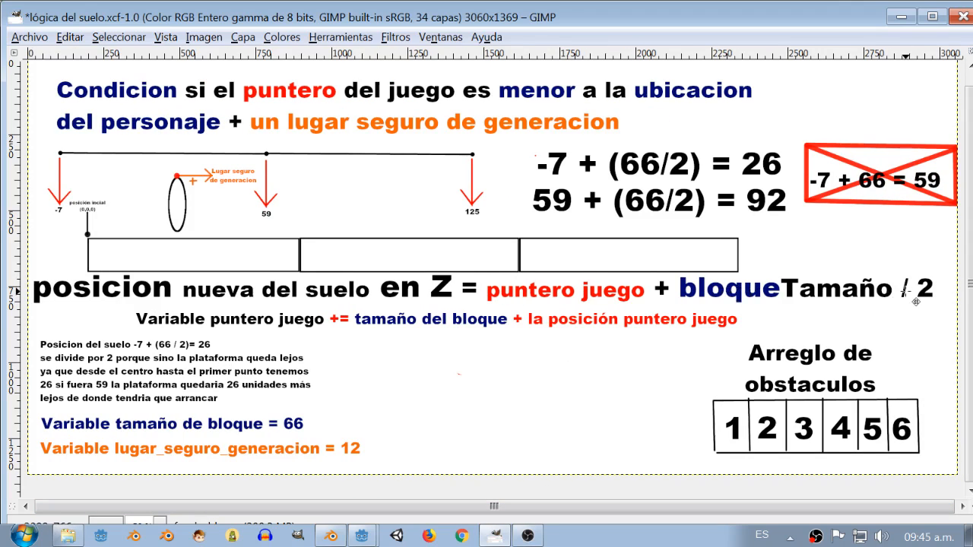
click(361, 536)
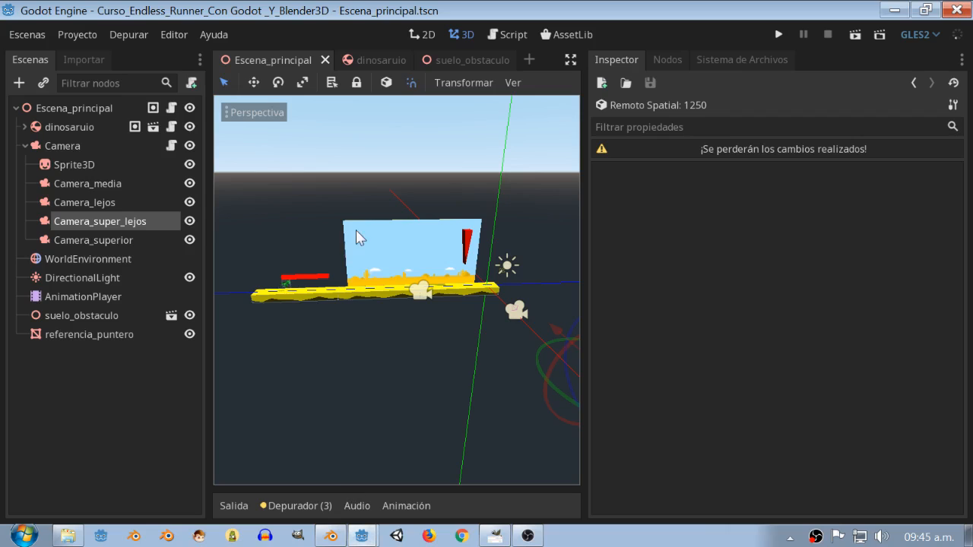
Make Camera_superior current instead of Camera_lejos and preview the scene through it
click(110, 241)
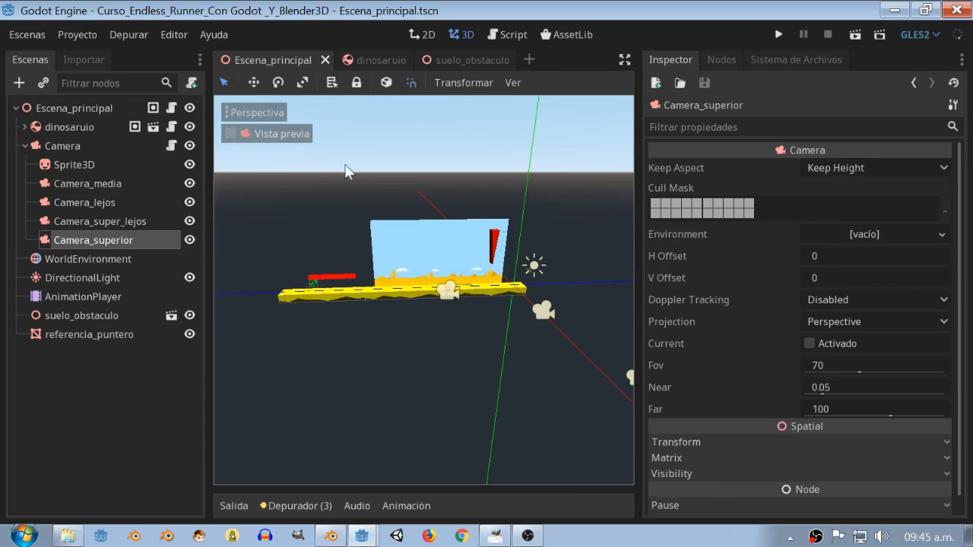
click(827, 344)
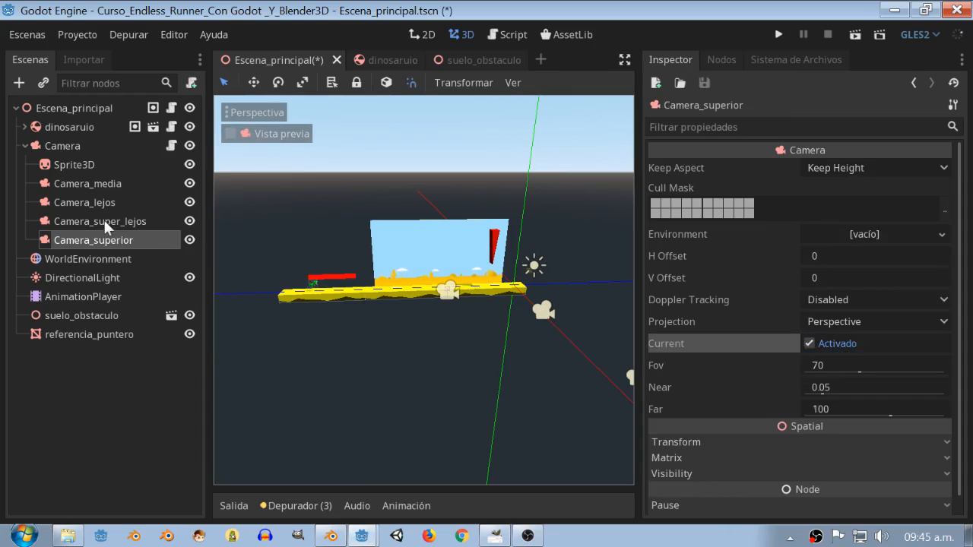
click(107, 223)
click(105, 202)
click(810, 343)
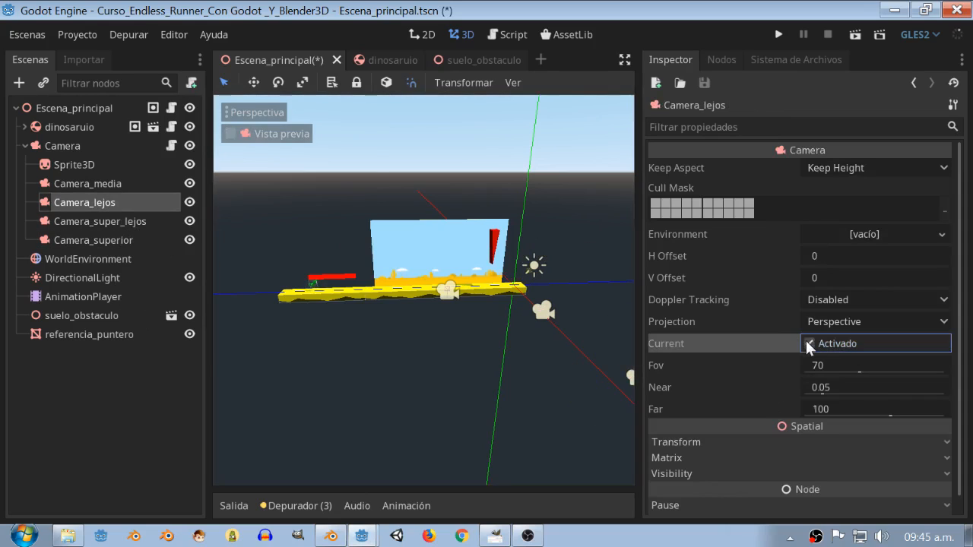
click(91, 241)
click(261, 135)
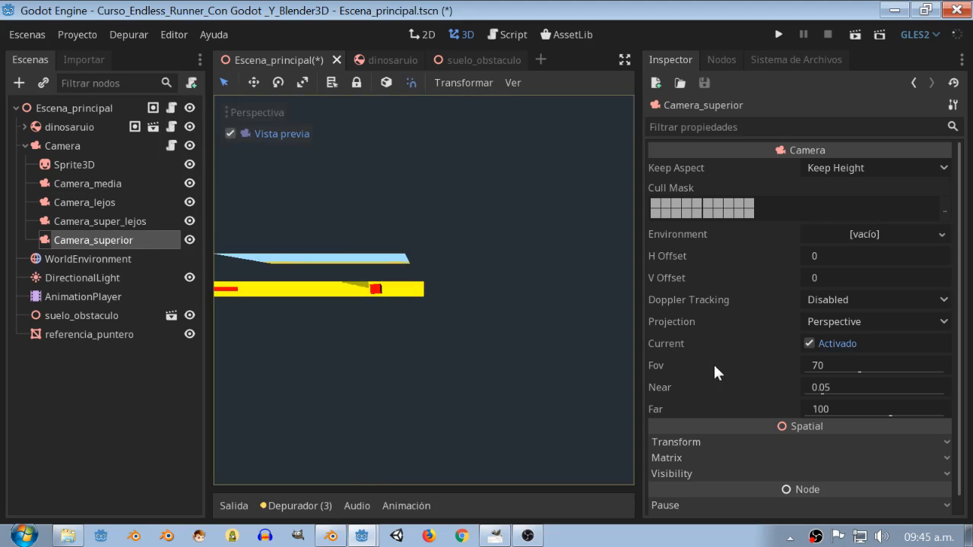
drag(638, 345, 669, 344)
Set dinosaruio_rigid's linear velocity in z to 1, then return to the main scene and save it
click(365, 62)
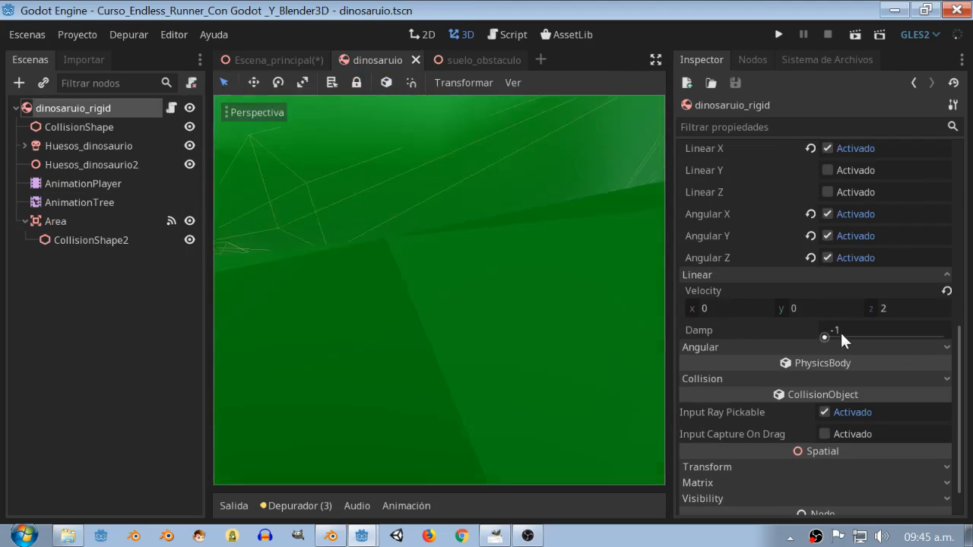
click(885, 308)
text(1)
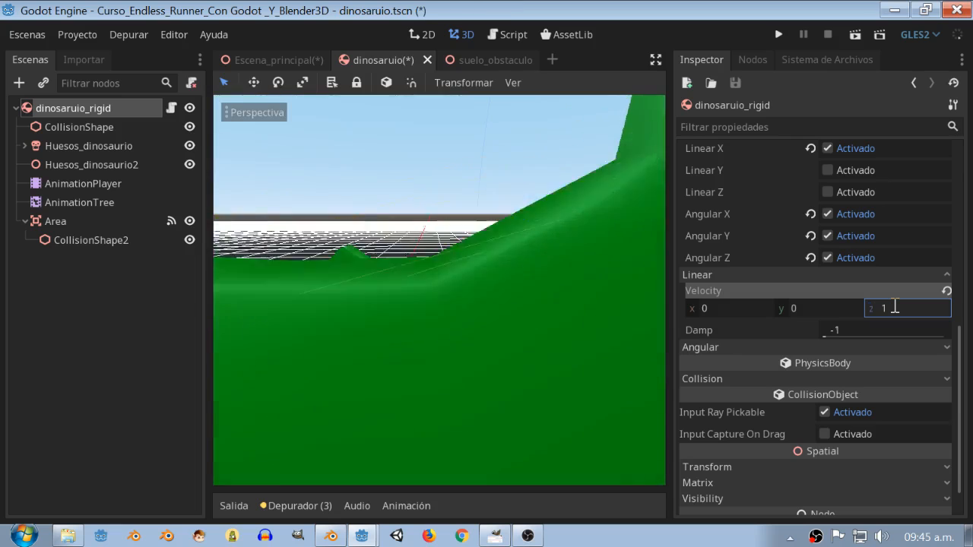
click(259, 58)
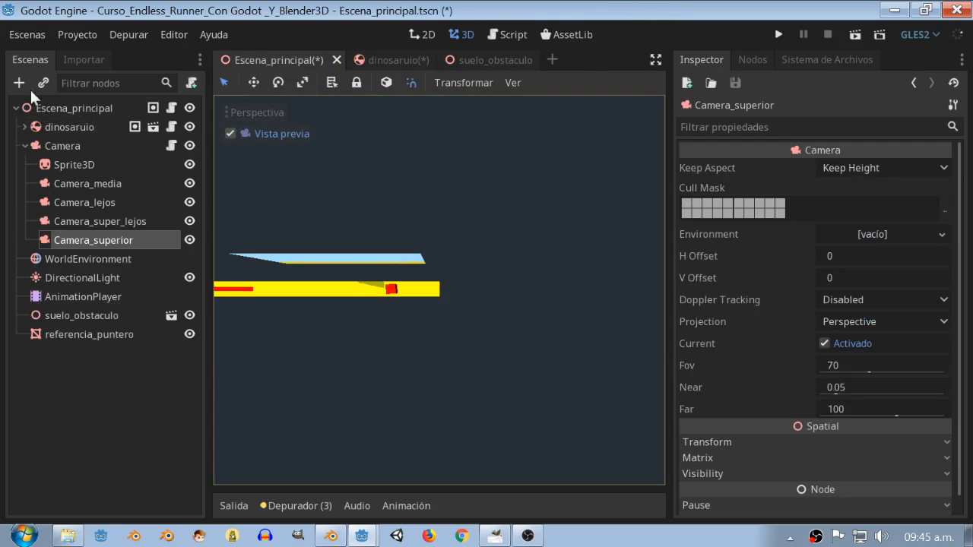
click(22, 32)
click(56, 118)
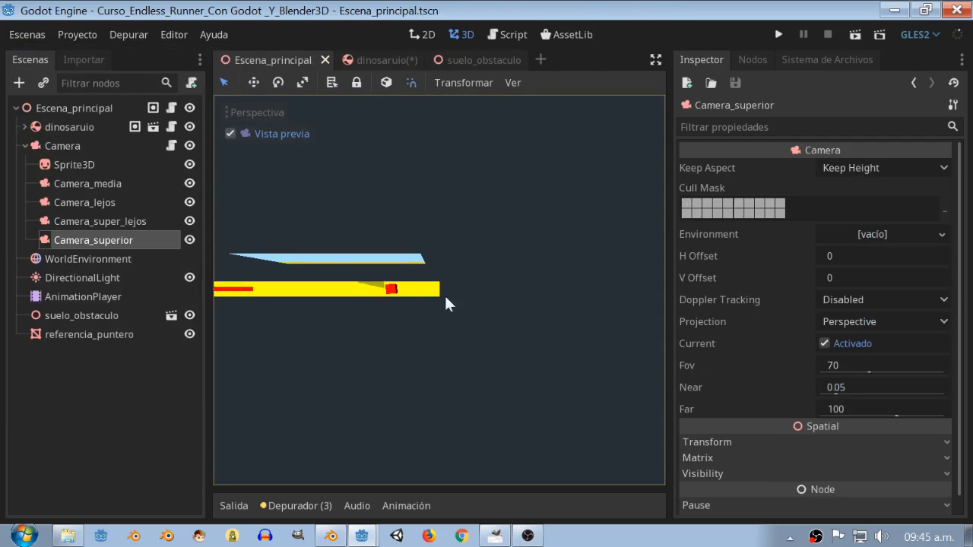
Run the project from the overhead camera, narrow the game window, and show Escena_principal's live variables from the remote scene tree
click(773, 35)
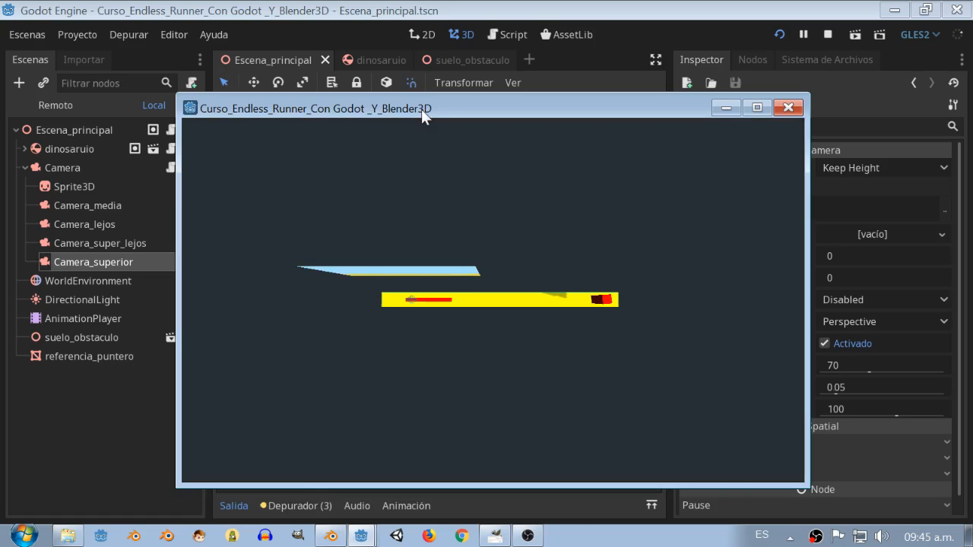
drag(421, 109, 400, 96)
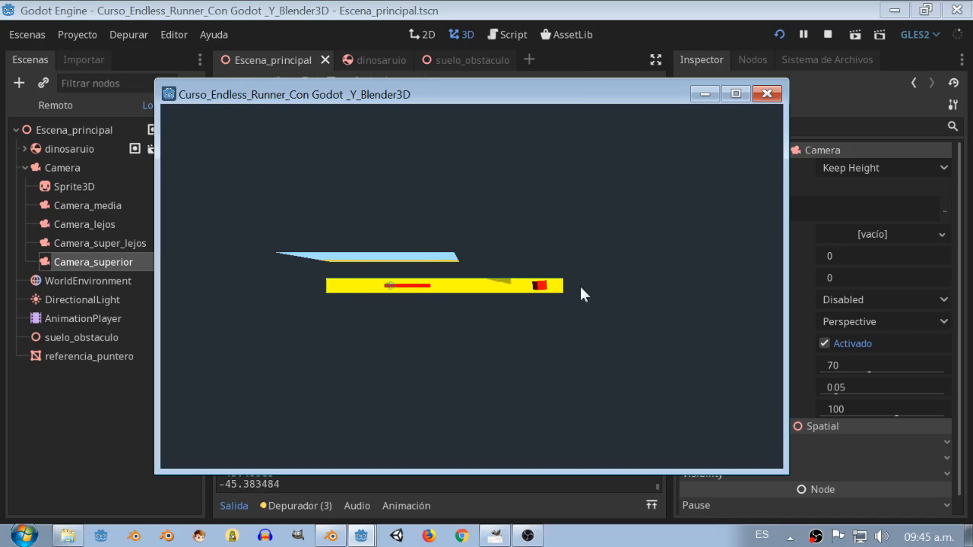
drag(430, 95, 380, 90)
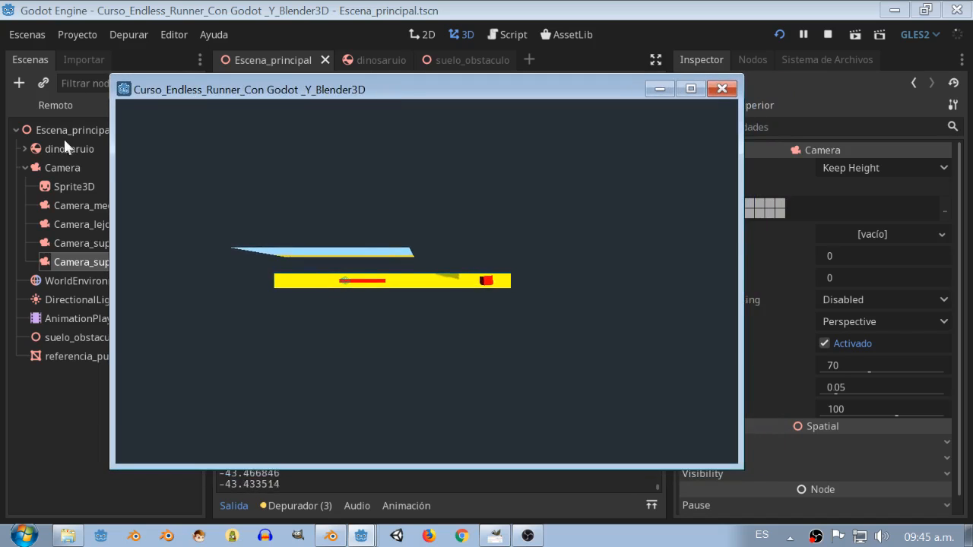
click(48, 106)
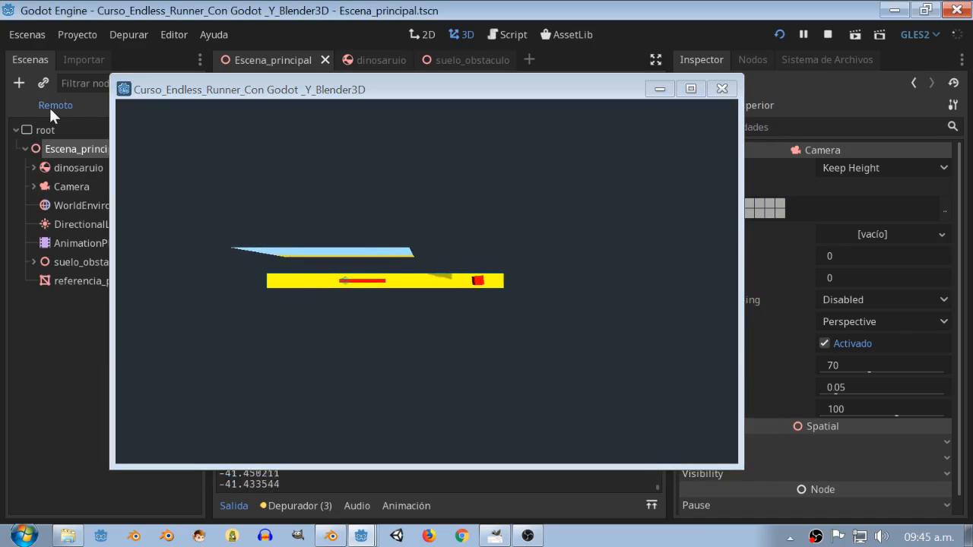
mouse_move(198, 89)
mouse_down()
mouse_move(207, 79)
mouse_move(185, 81)
mouse_move(200, 87)
mouse_up()
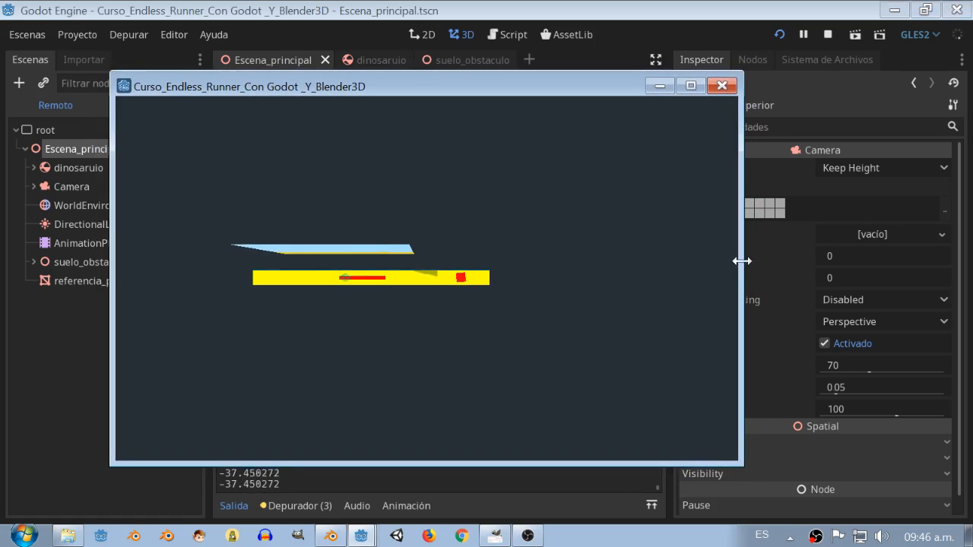
drag(111, 254, 187, 253)
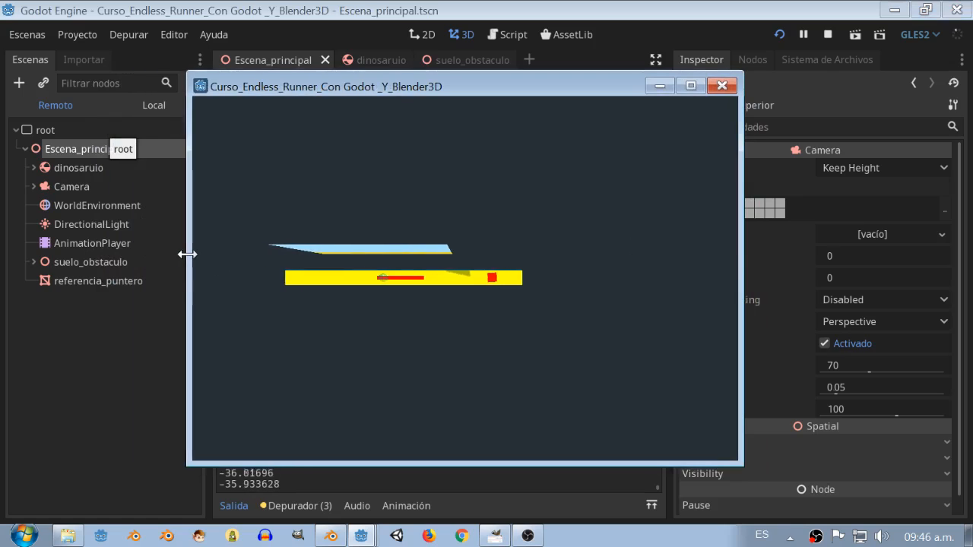
click(58, 149)
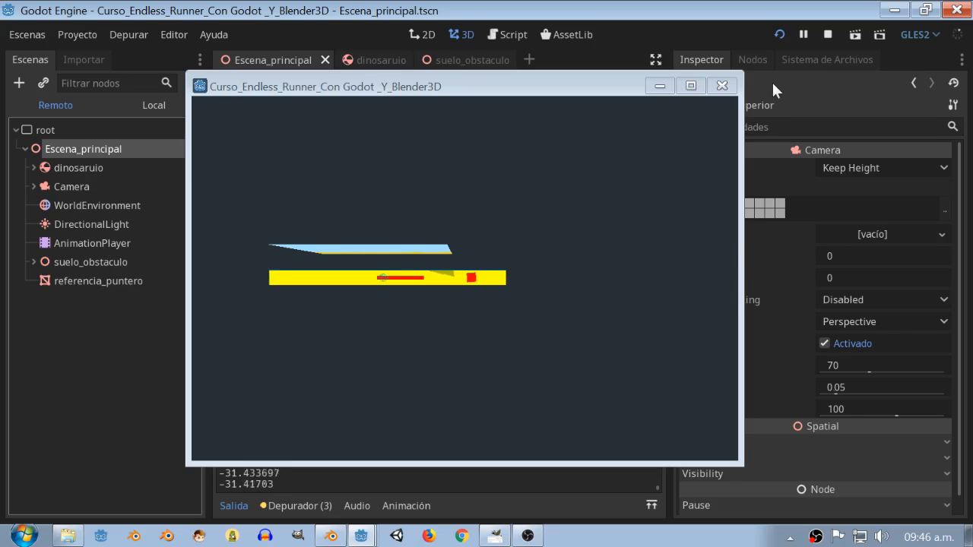
click(95, 167)
click(85, 146)
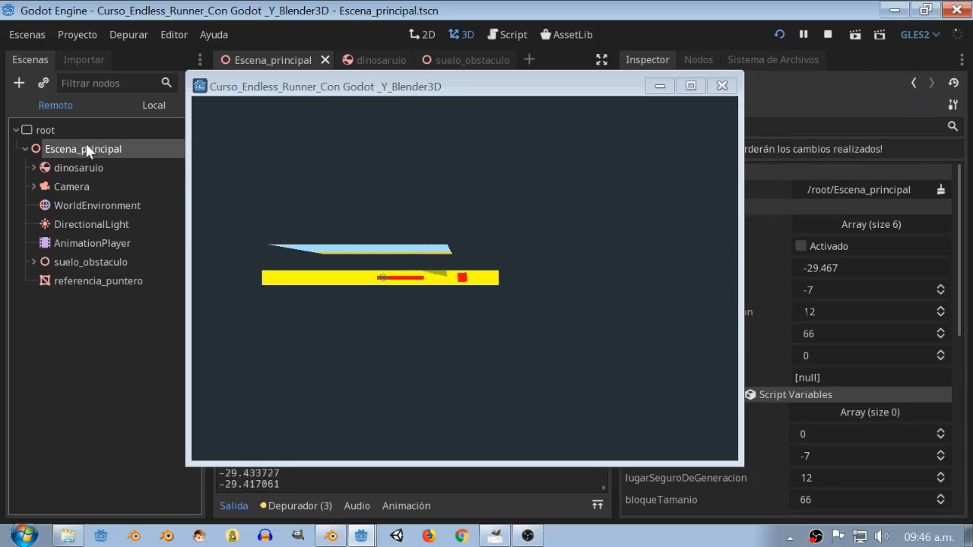
Narrow the game window, shift the newly generated suelo_obstaculo block to x translation -6.47 in the remote scene, and stop the game
drag(742, 337, 614, 338)
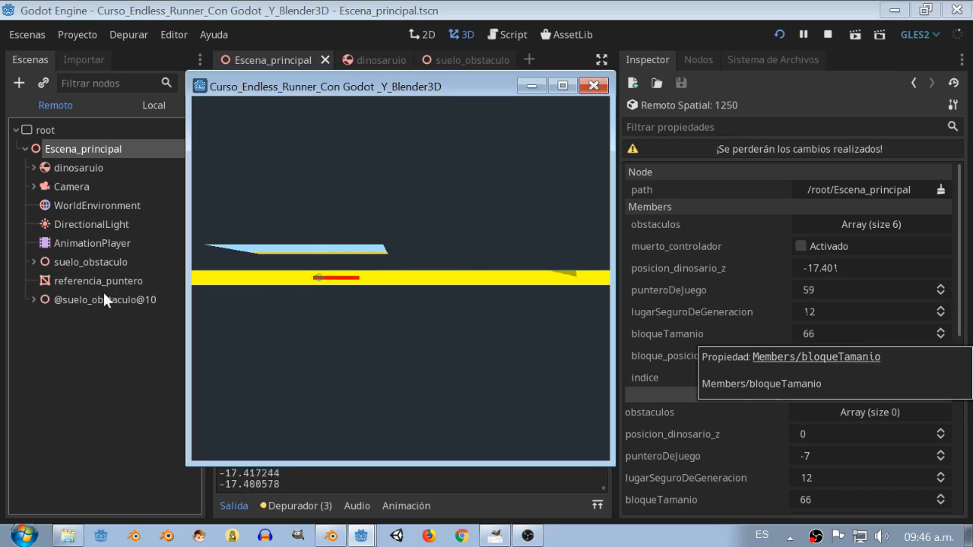
click(102, 298)
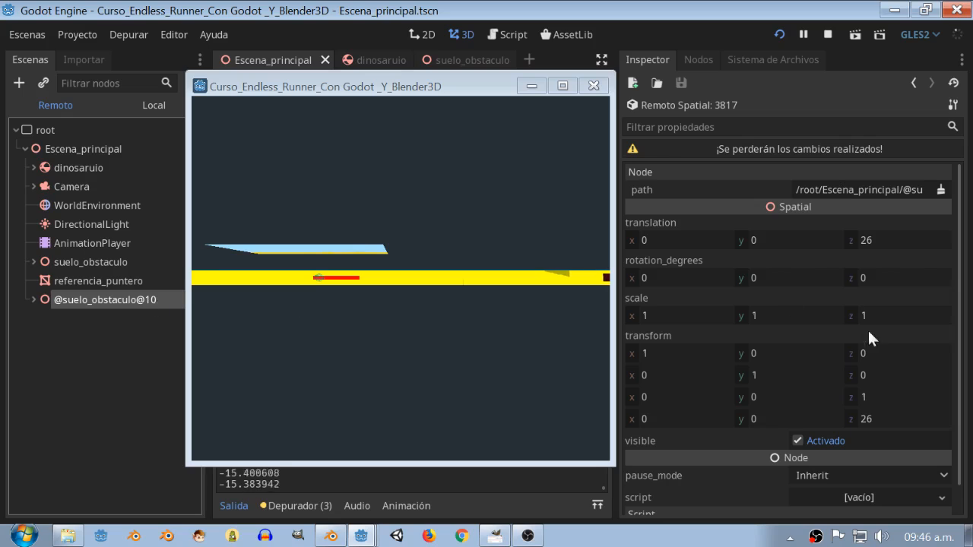
drag(629, 241, 590, 241)
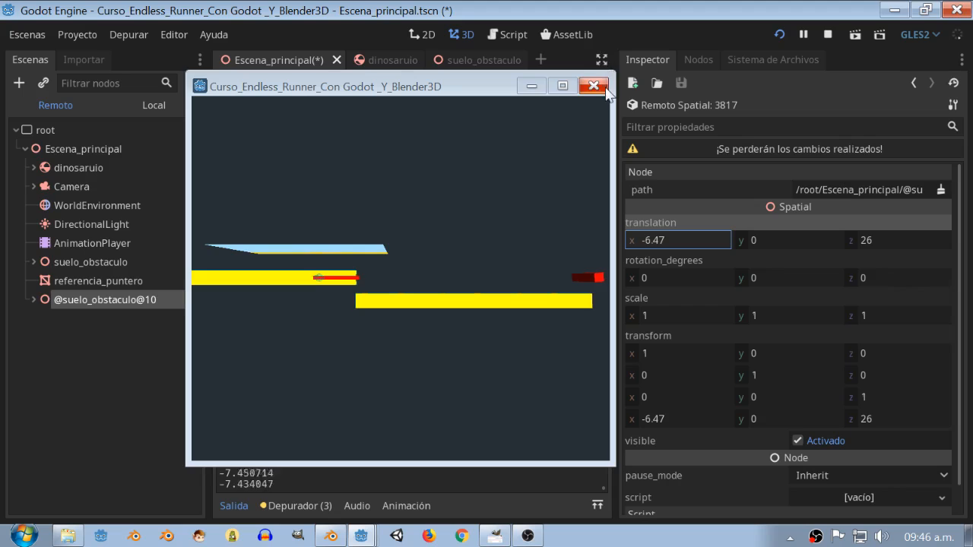
click(599, 86)
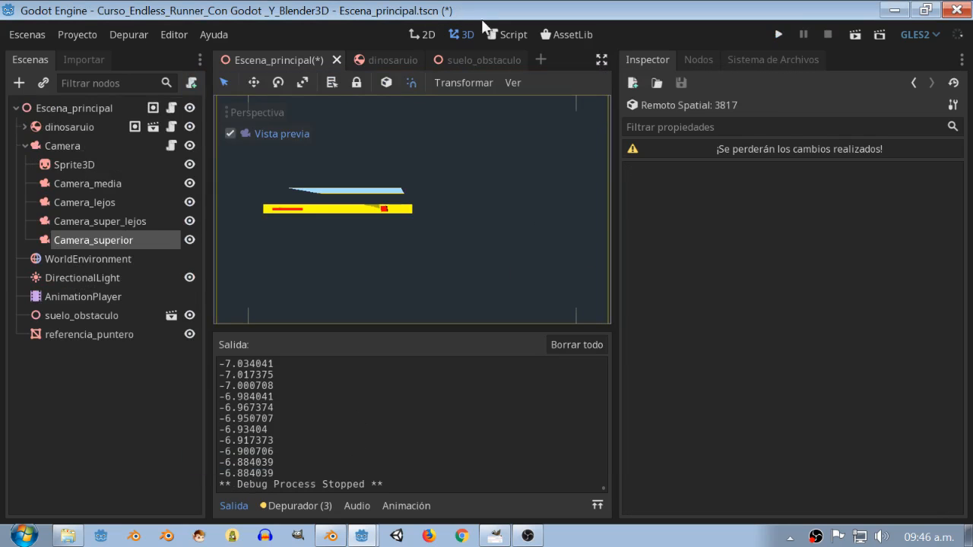
Show Escena_principal's script with the output hidden and highlight punteroDeJuego in the line that sets sueloNuevo.translation.z
click(506, 35)
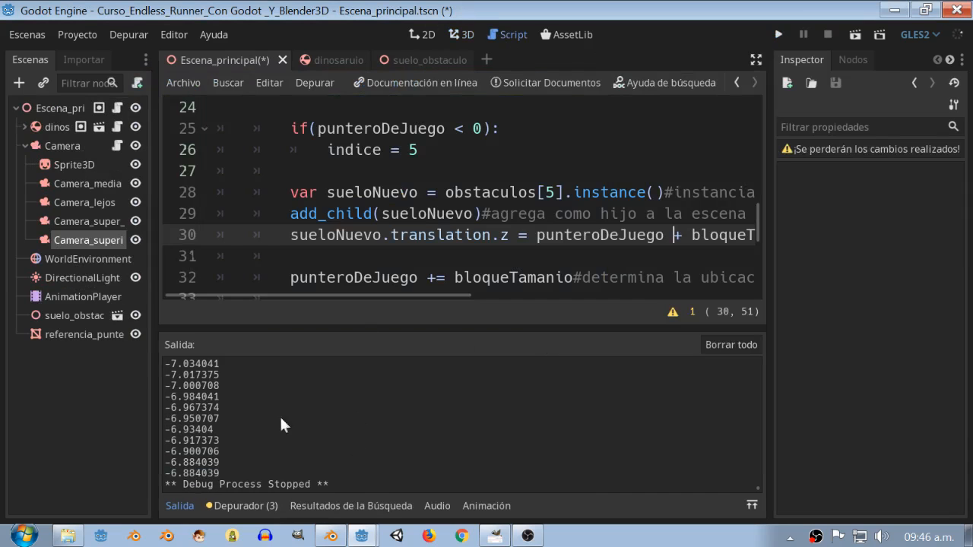
click(179, 509)
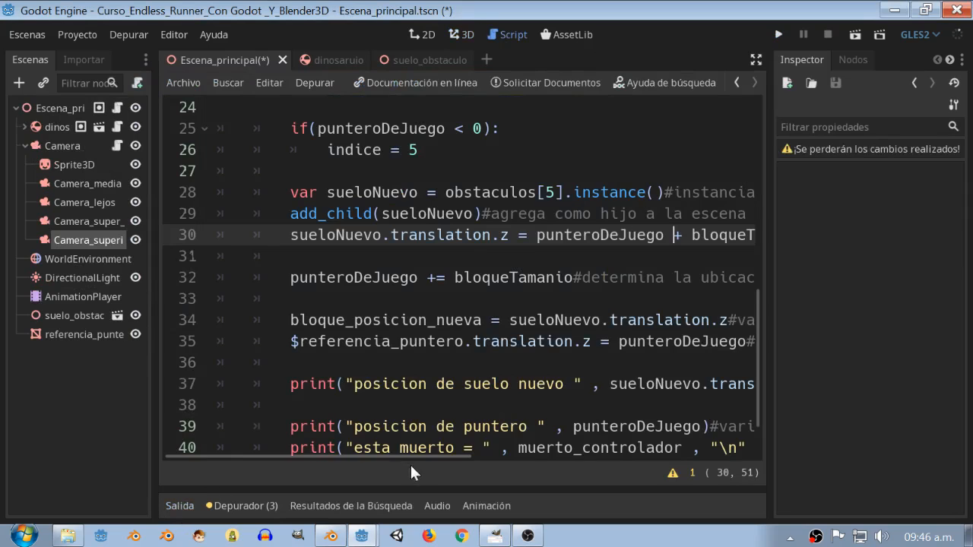
drag(410, 455, 443, 453)
drag(612, 234, 478, 236)
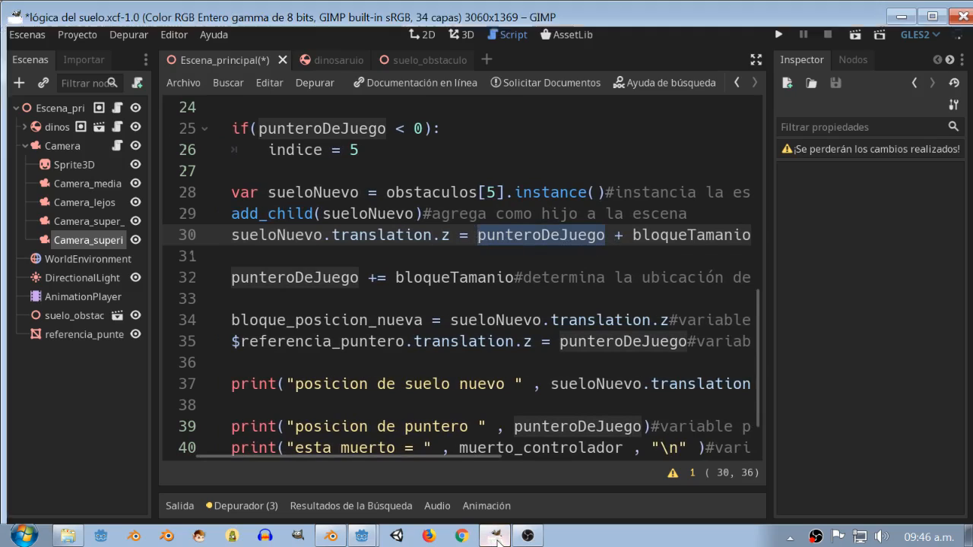
Switch to the GIMP floor-logic diagram and move the third floor block back so it overlaps the first two blocks
click(495, 536)
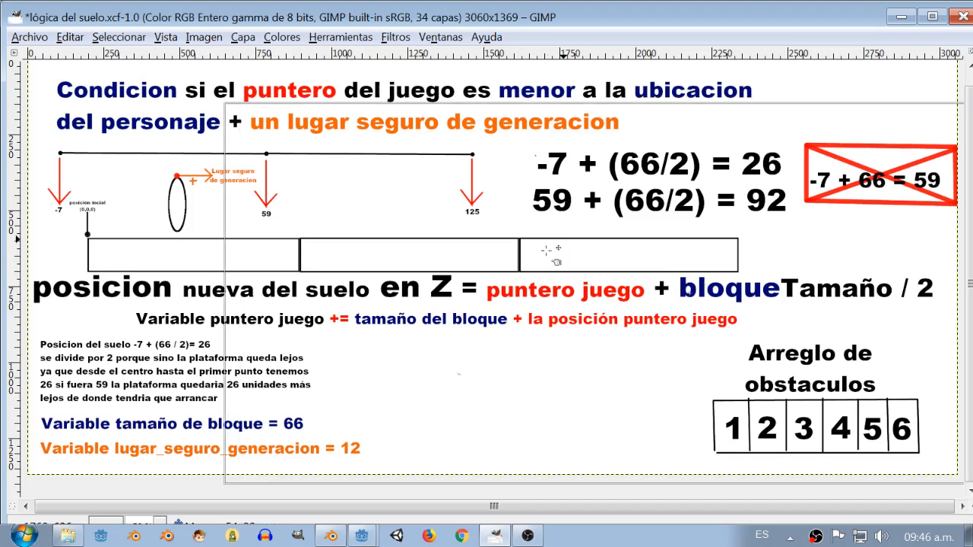
drag(272, 252, 225, 238)
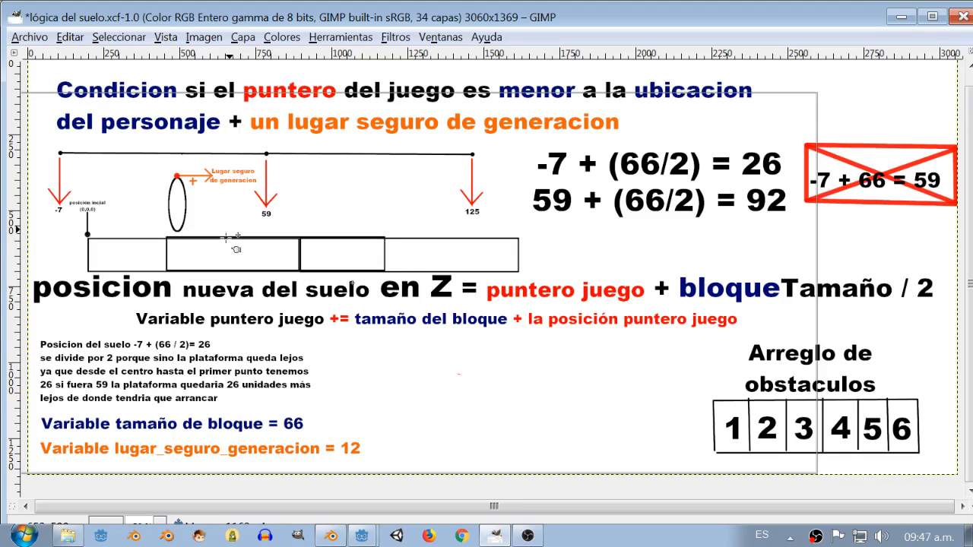